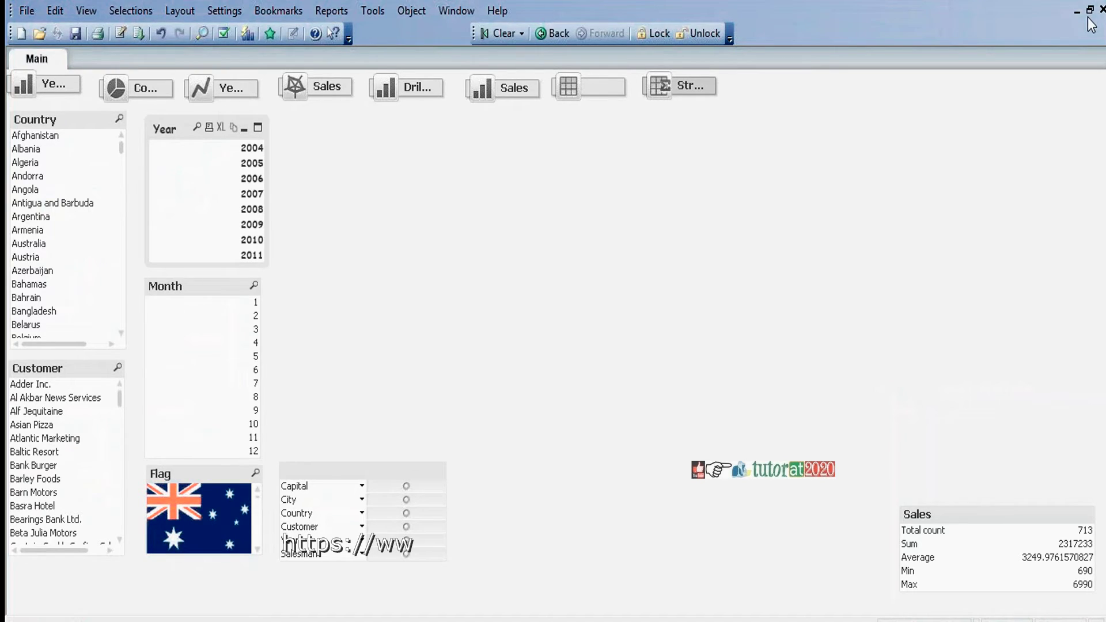
Bring up the New Sheet Object submenu from the empty sheet's context menu.
{"action": "right_click", "coordinate": [454, 159]}
{"action": "mouse_move", "coordinate": [534, 218]}
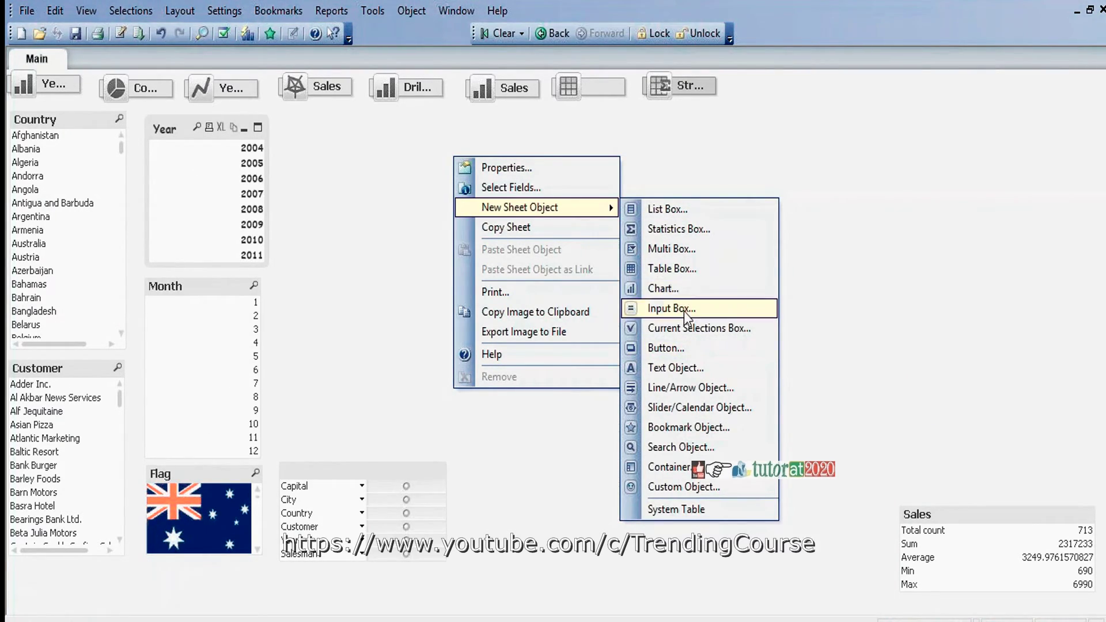
Start a new Pivot Table chart and advance the wizard to the Dimensions page.
{"action": "left_click", "coordinate": [680, 291]}
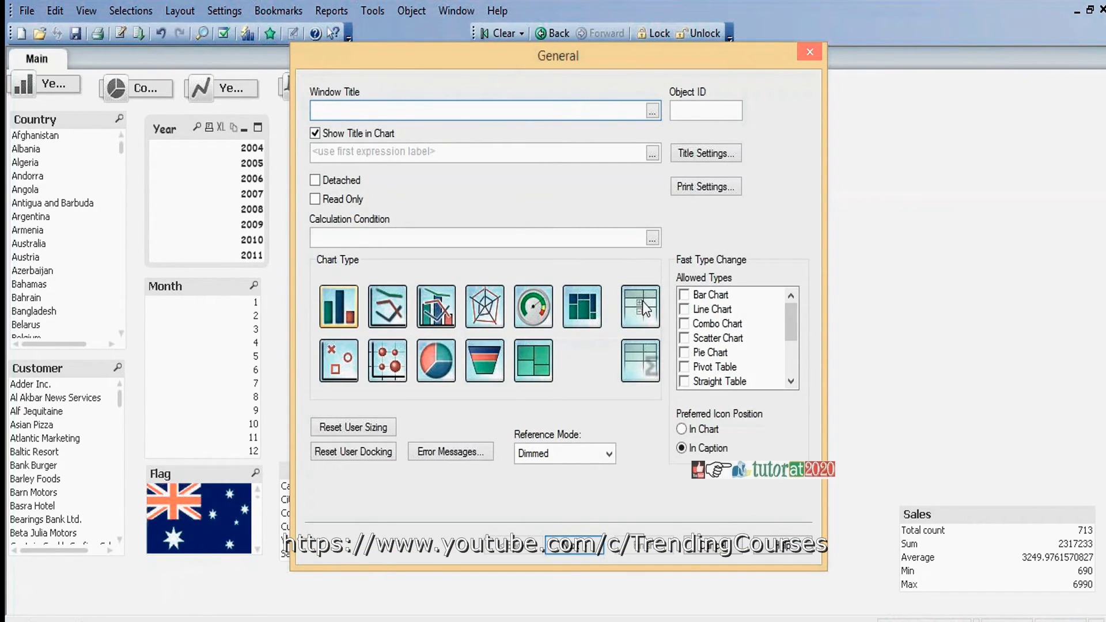
{"action": "left_click", "coordinate": [642, 302]}
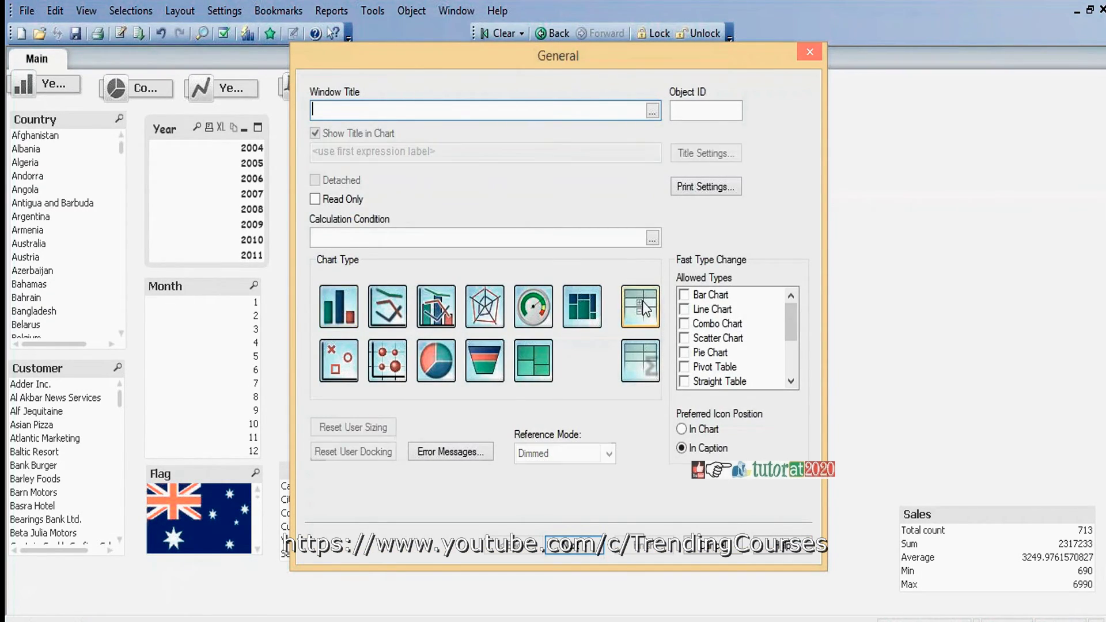
{"action": "left_click", "coordinate": [586, 547]}
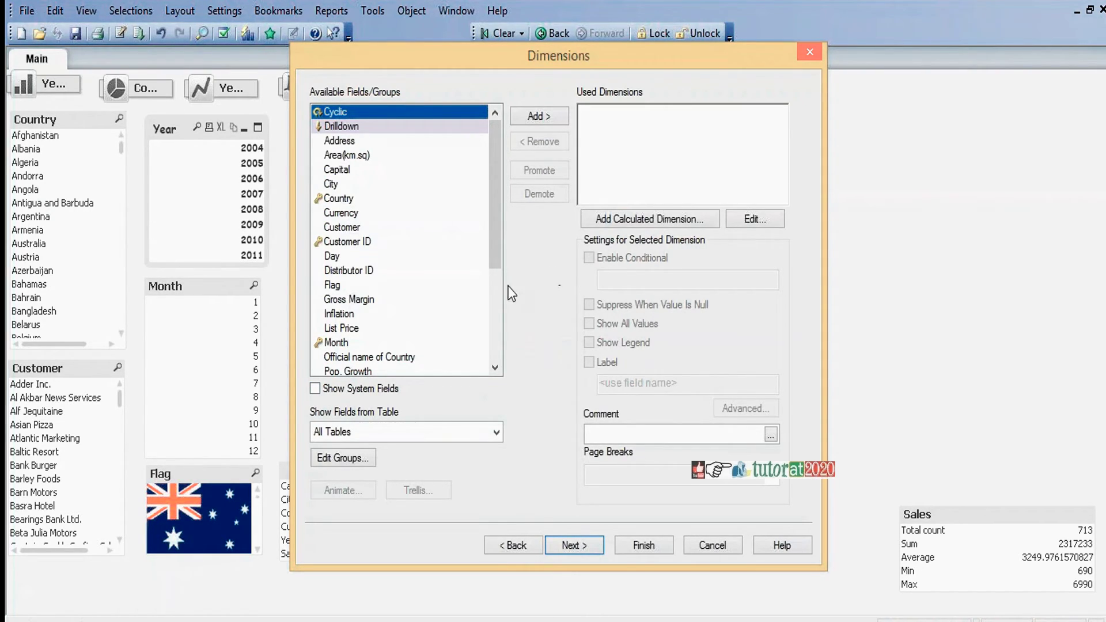
Move Customer, Salesman and Year from Available Fields into Used Dimensions.
{"action": "left_click", "coordinate": [345, 227]}
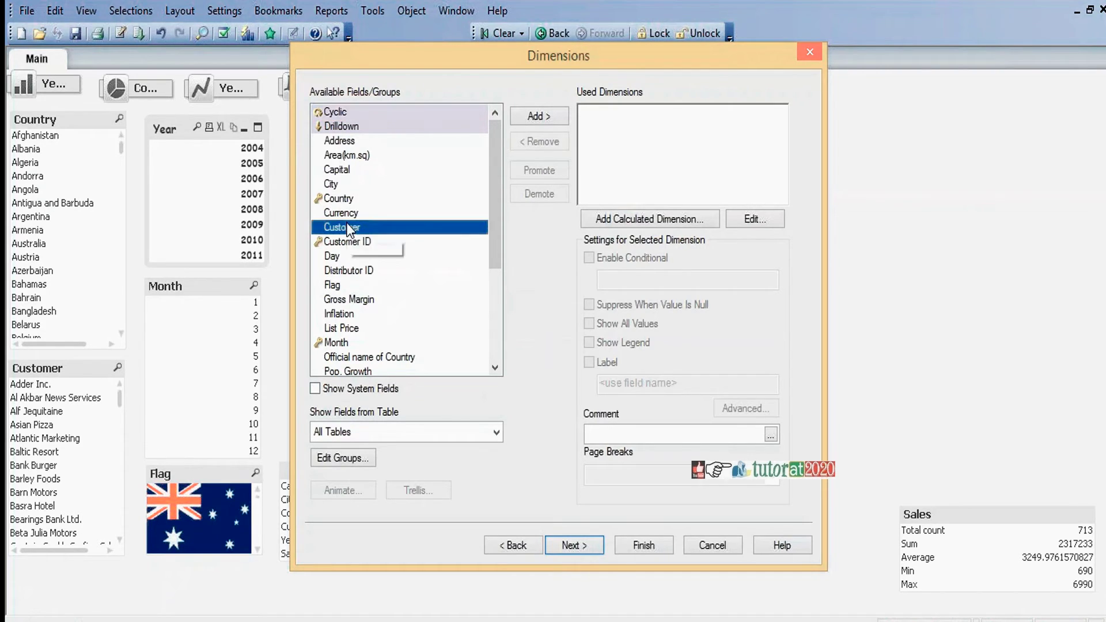
{"action": "left_click", "coordinate": [540, 116]}
{"action": "left_click", "coordinate": [493, 306]}
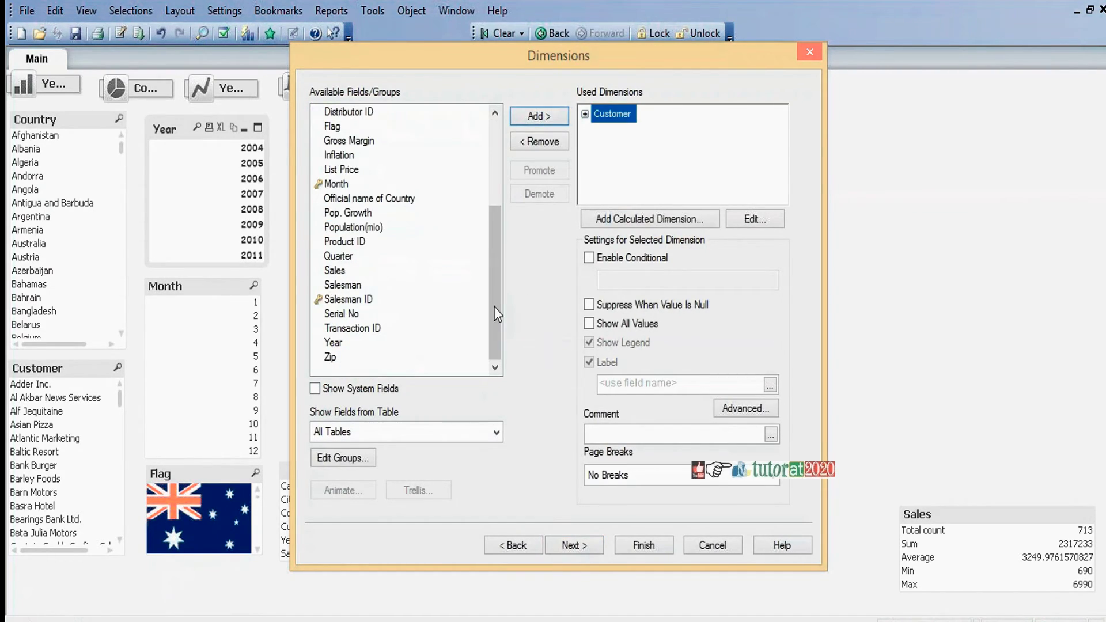
{"action": "left_click", "coordinate": [343, 285]}
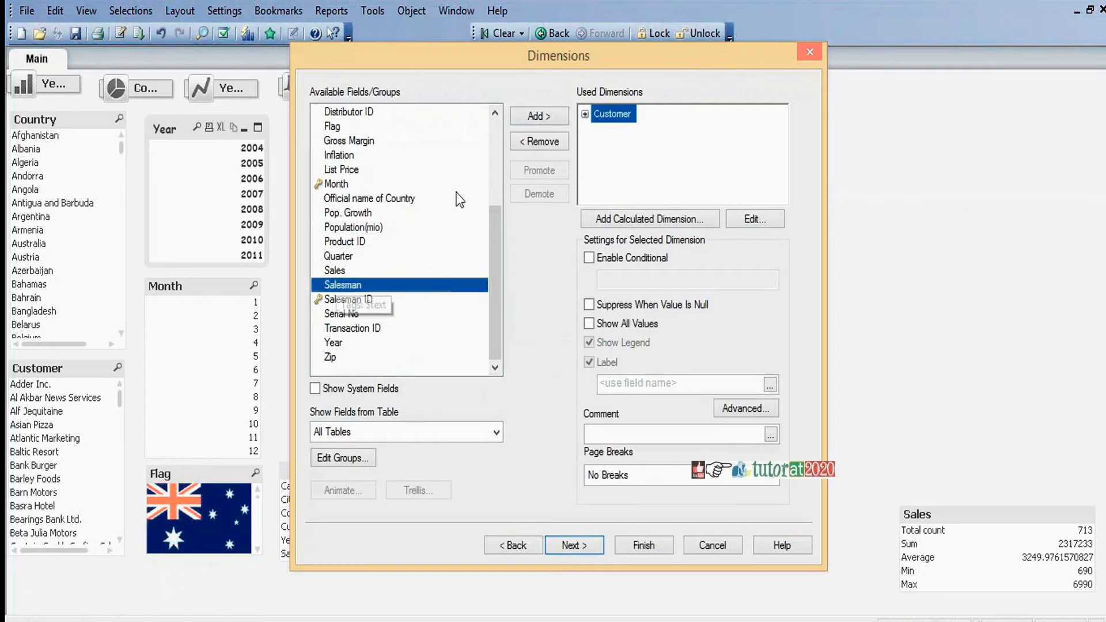
{"action": "left_click", "coordinate": [538, 117]}
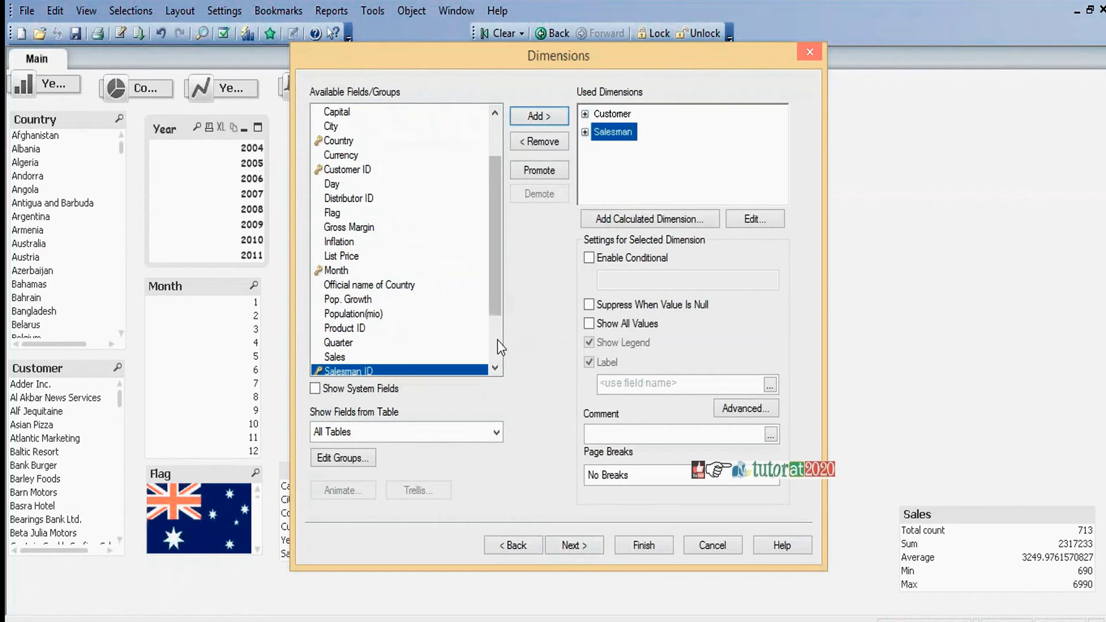
{"action": "scroll", "coordinate": [496, 339], "scroll_direction": "down", "scroll_amount": 2}
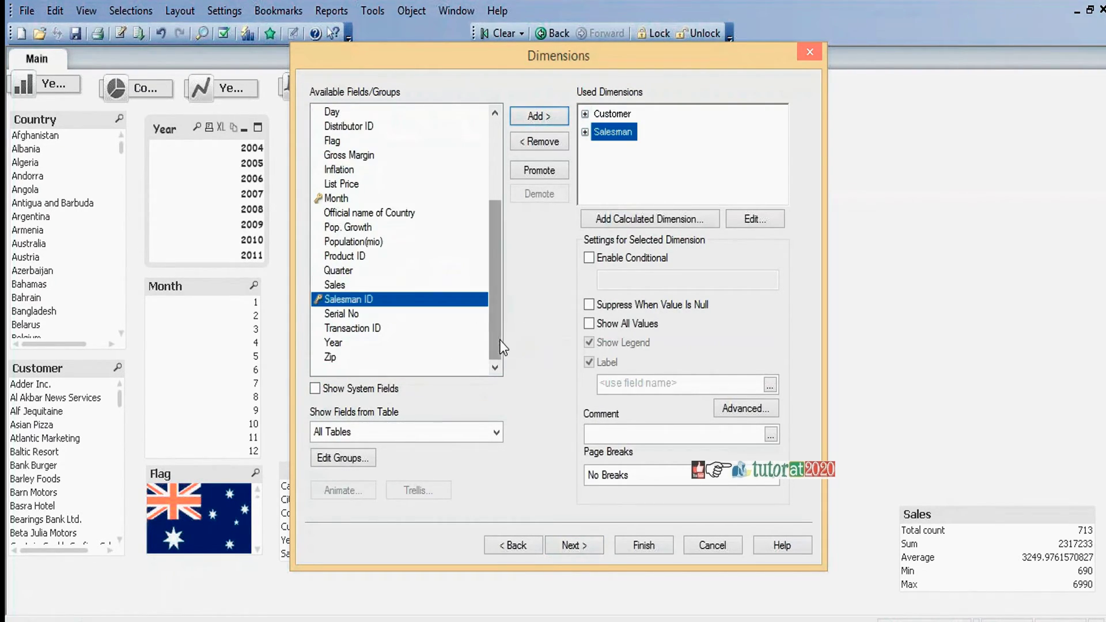
{"action": "left_click", "coordinate": [334, 348]}
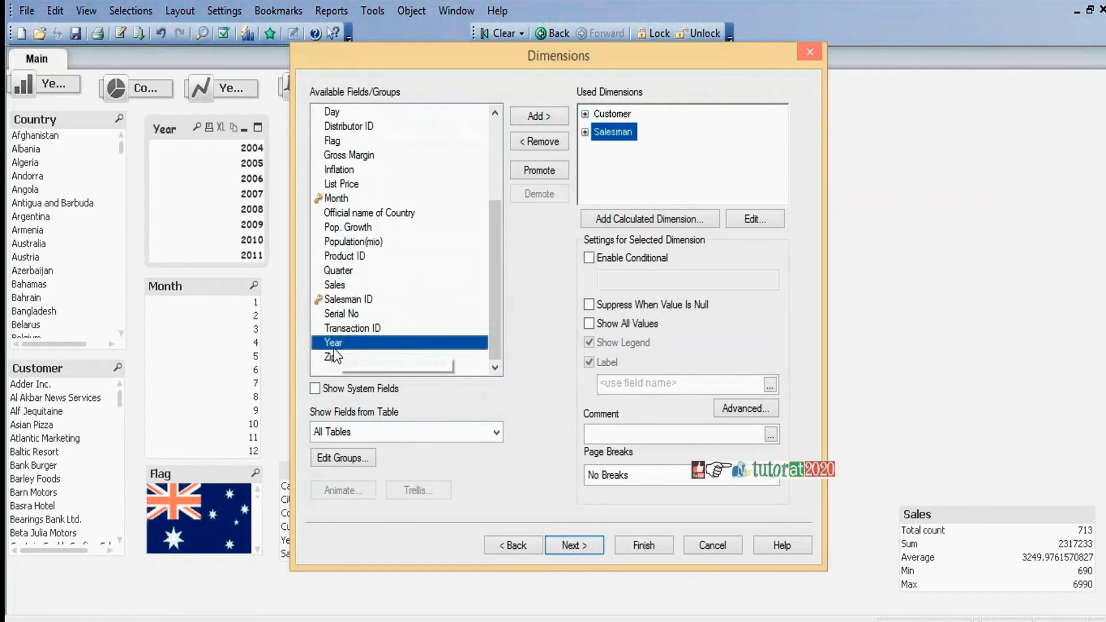
{"action": "left_click", "coordinate": [535, 116]}
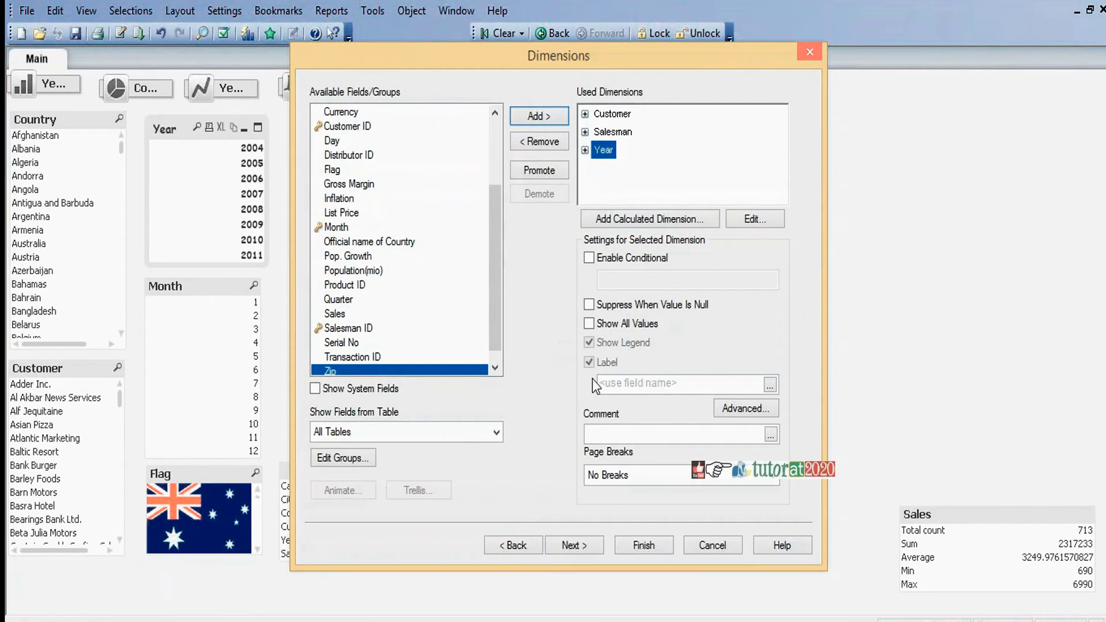
Define the chart expression as Sum (Sales) in Edit Expression.
{"action": "left_click", "coordinate": [576, 544]}
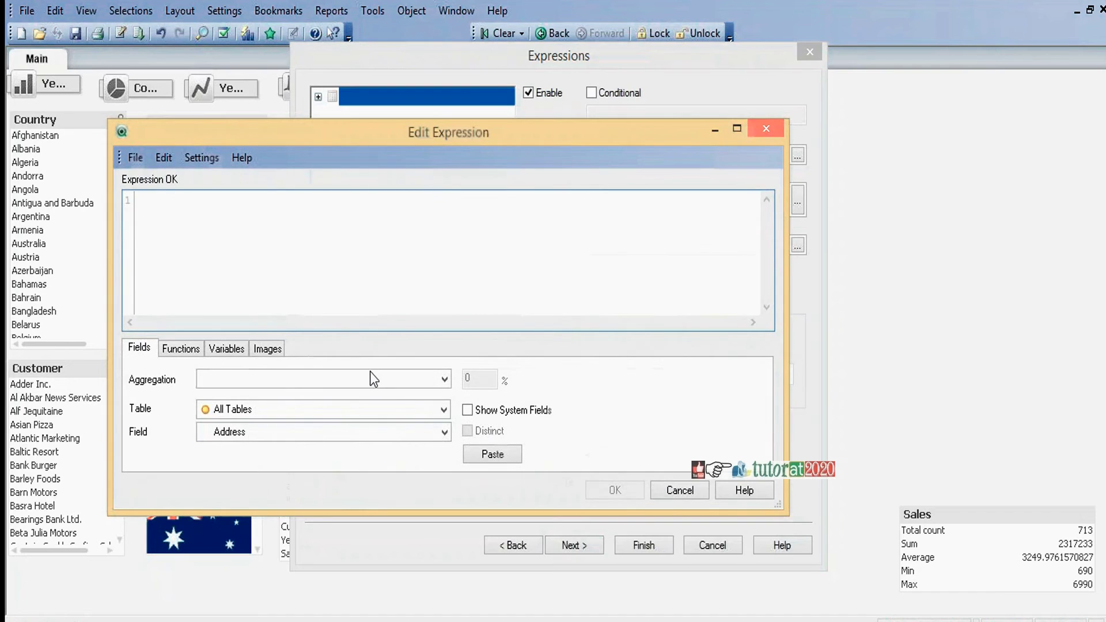
{"action": "left_click", "coordinate": [444, 379]}
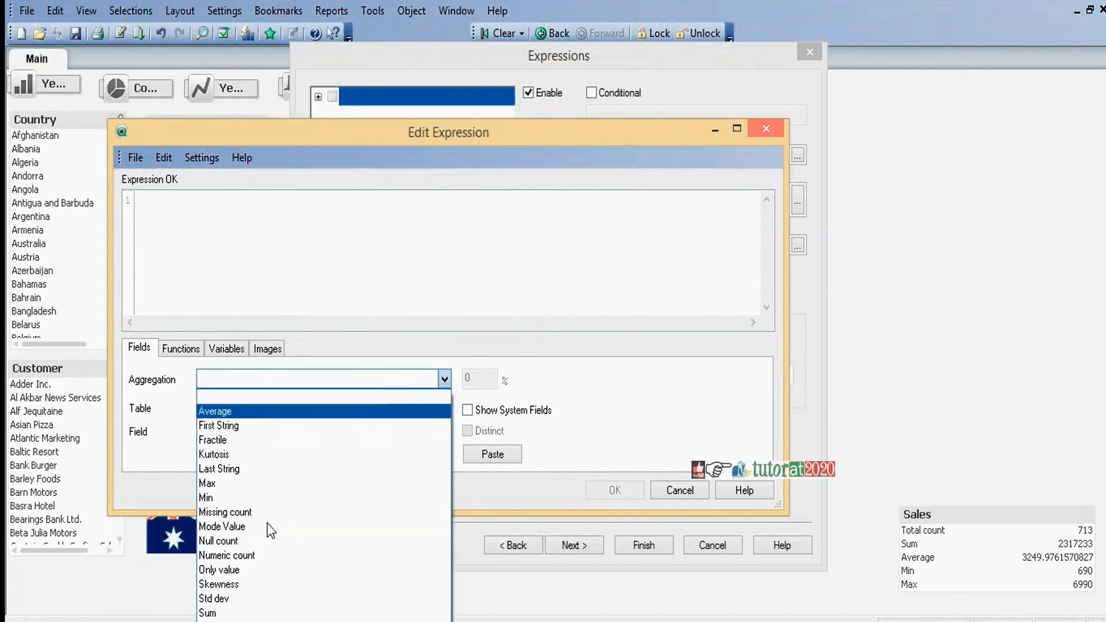
{"action": "left_click", "coordinate": [244, 613]}
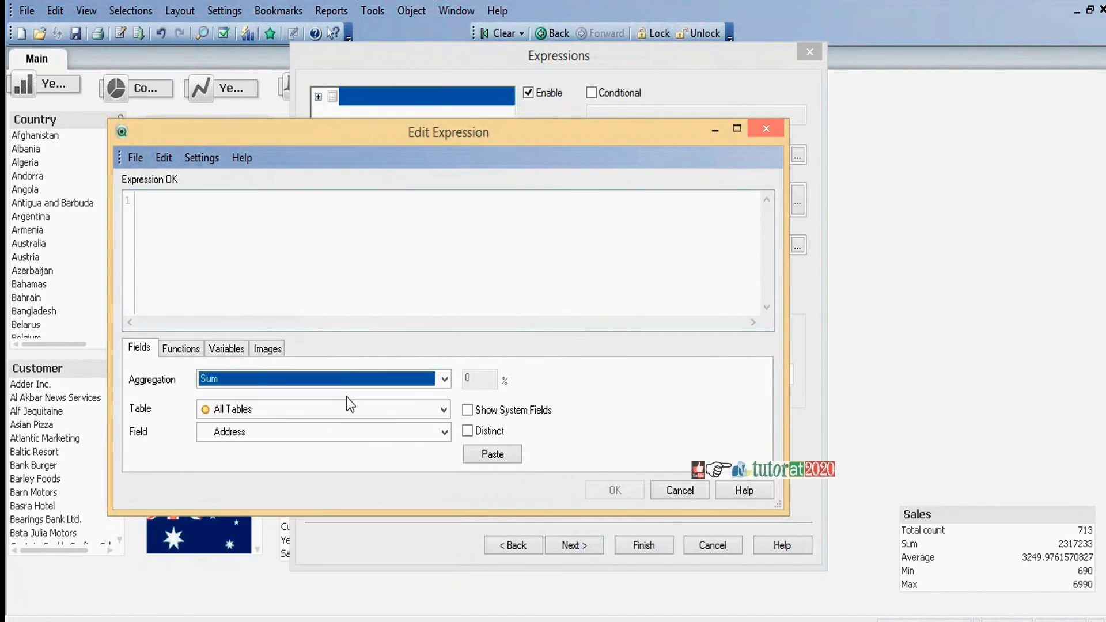
{"action": "left_click", "coordinate": [444, 433]}
{"action": "left_click", "coordinate": [222, 326]}
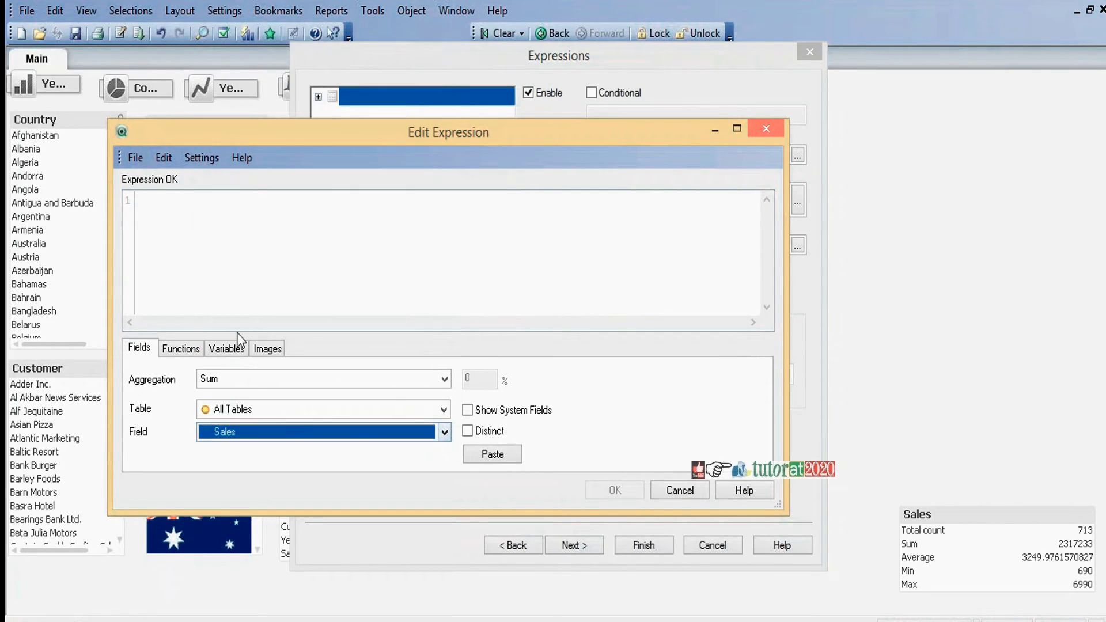
{"action": "left_click", "coordinate": [492, 455]}
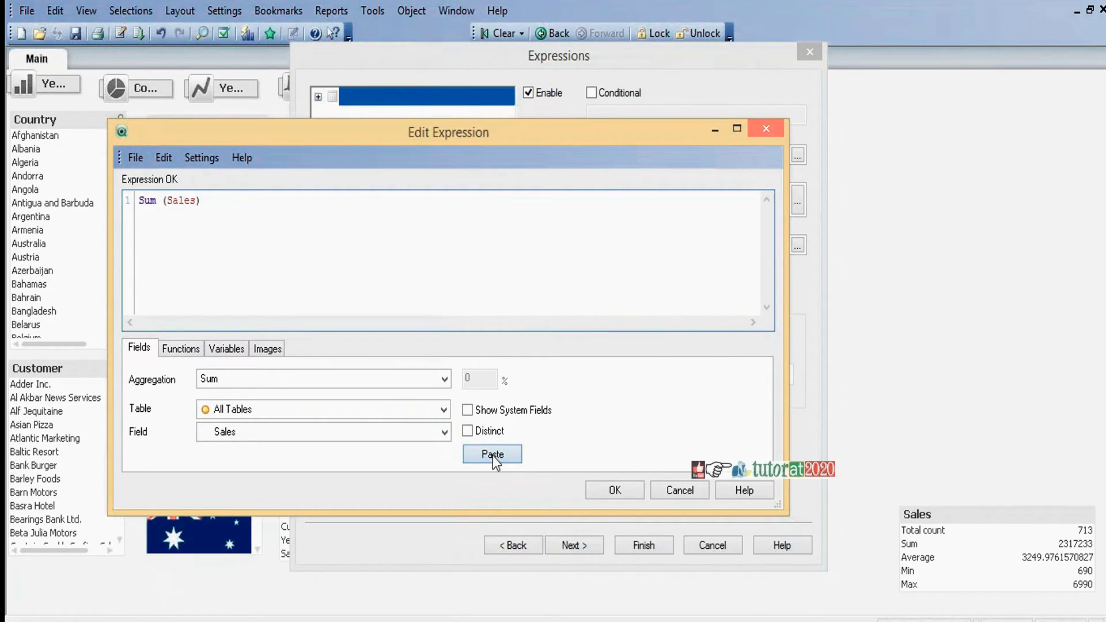
{"action": "left_click", "coordinate": [615, 490]}
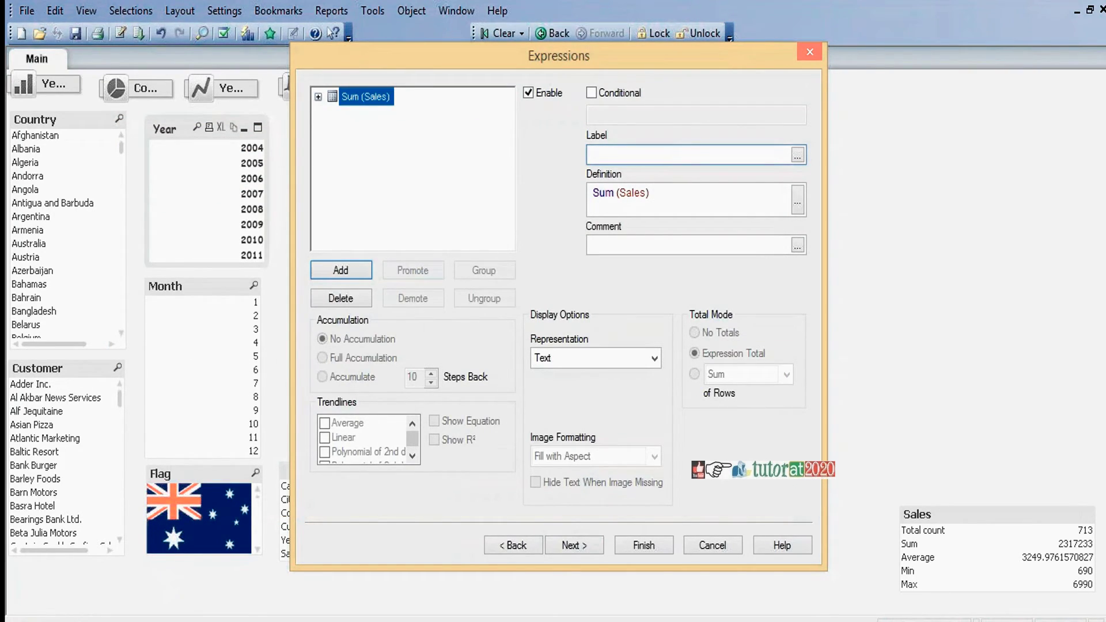
Label the expression 'Sales' and finish the pivot table wizard.
{"action": "type", "text": "SA"}
{"action": "key", "text": "BackSpace"}
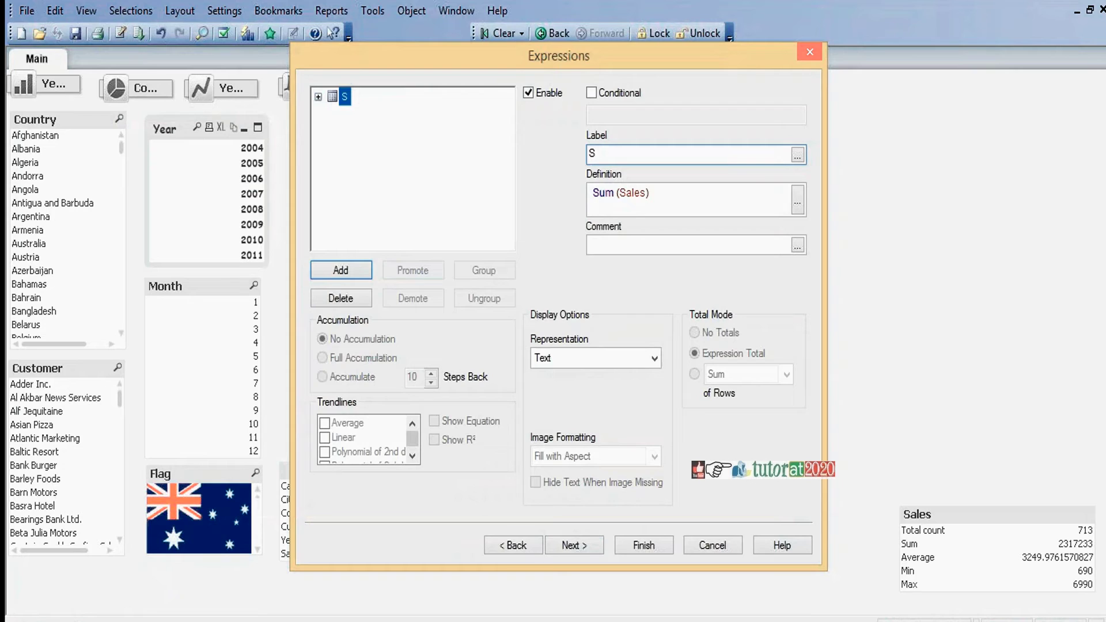
{"action": "type", "text": "ales"}
{"action": "left_click", "coordinate": [642, 546]}
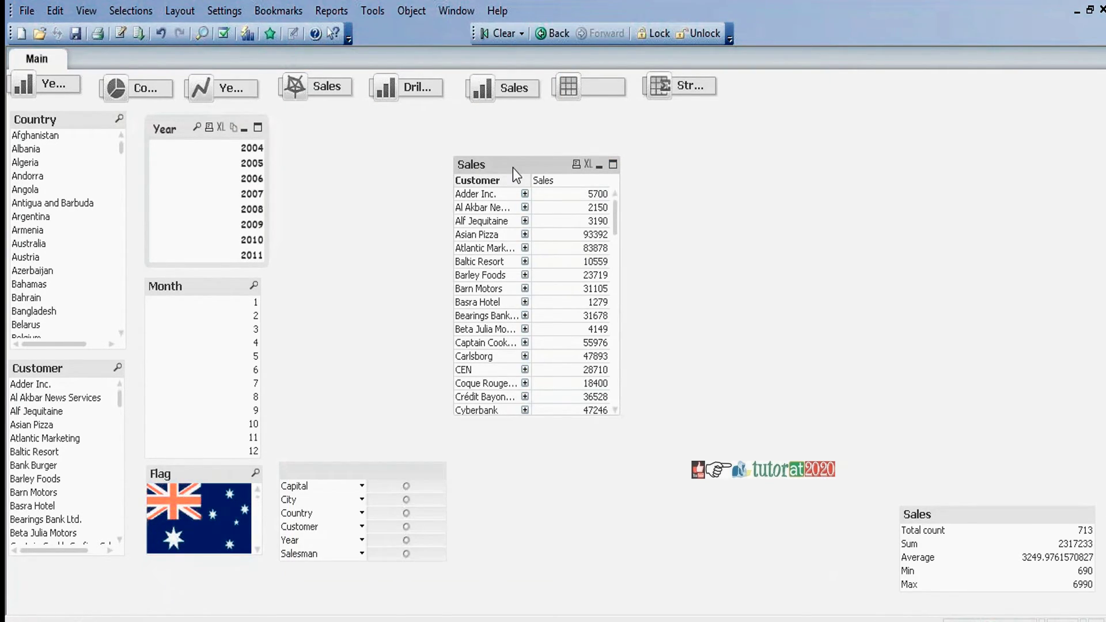
Move the Sales table up to near the top centre of the sheet.
{"action": "left_click_drag", "start_coordinate": [512, 168], "coordinate": [430, 137]}
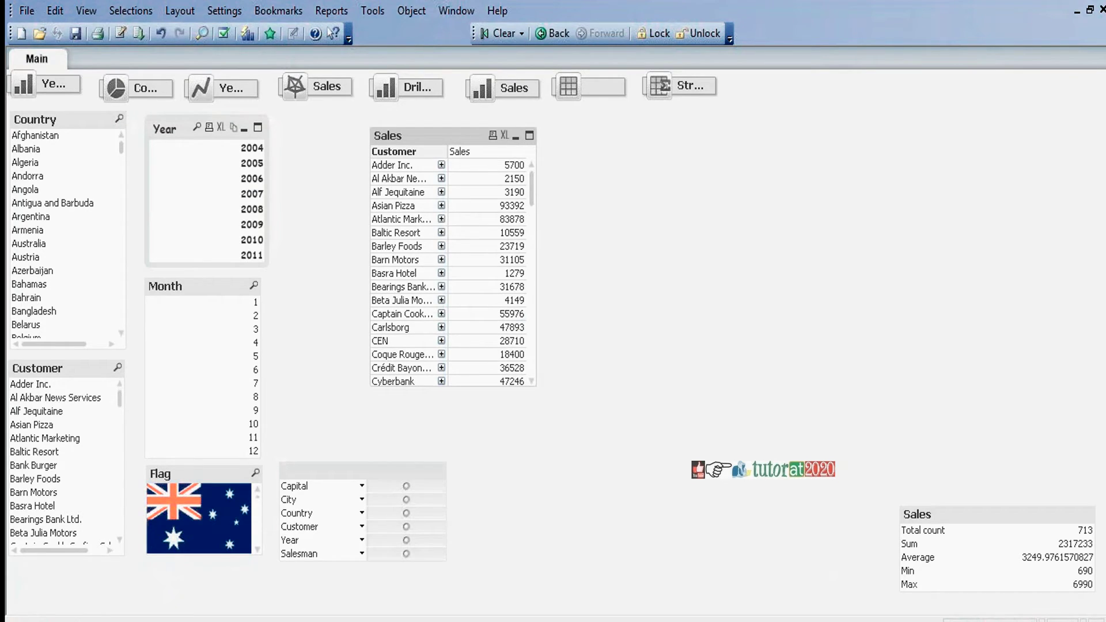
{"action": "left_click_drag", "start_coordinate": [449, 154], "coordinate": [546, 153]}
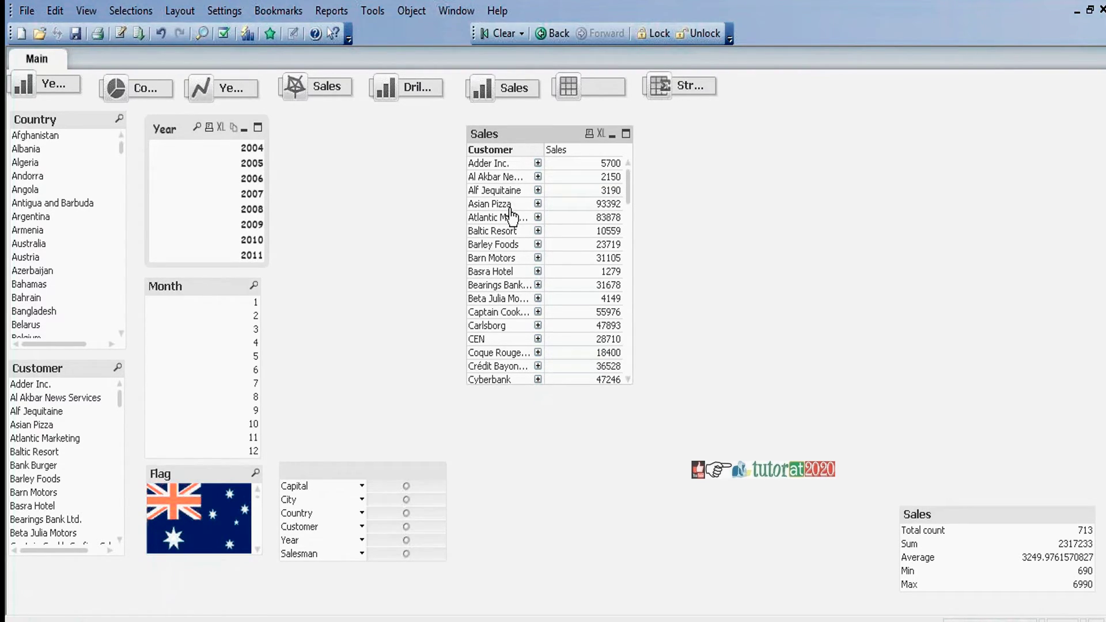
Drill into Adder Inc. and Atlantic Marketing, then collapse both back to single totals.
{"action": "left_click", "coordinate": [538, 164]}
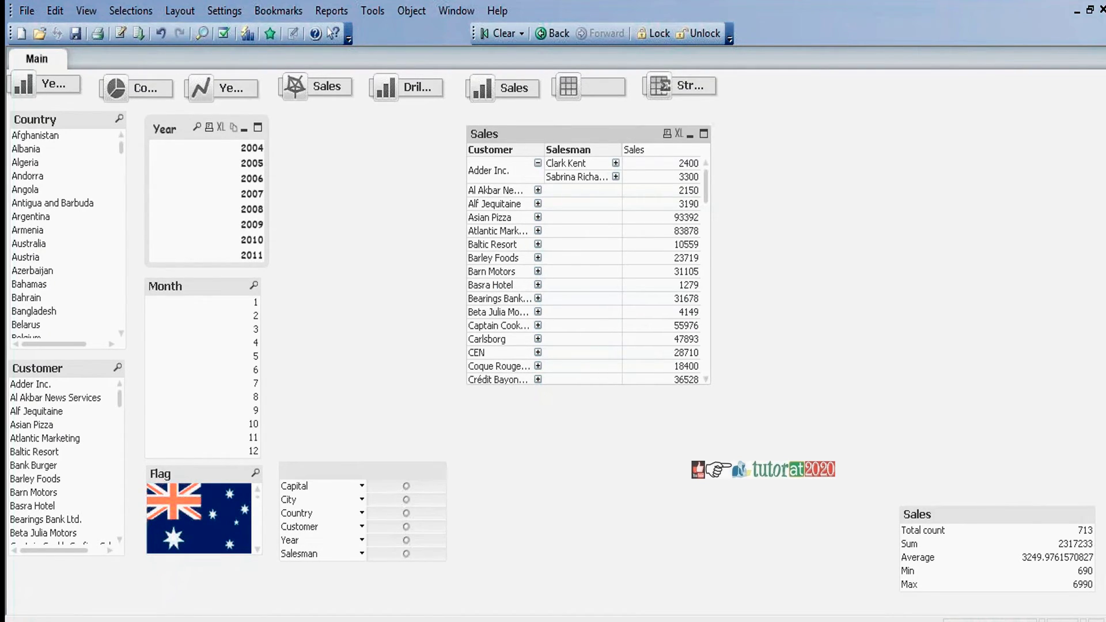
{"action": "left_click", "coordinate": [615, 163]}
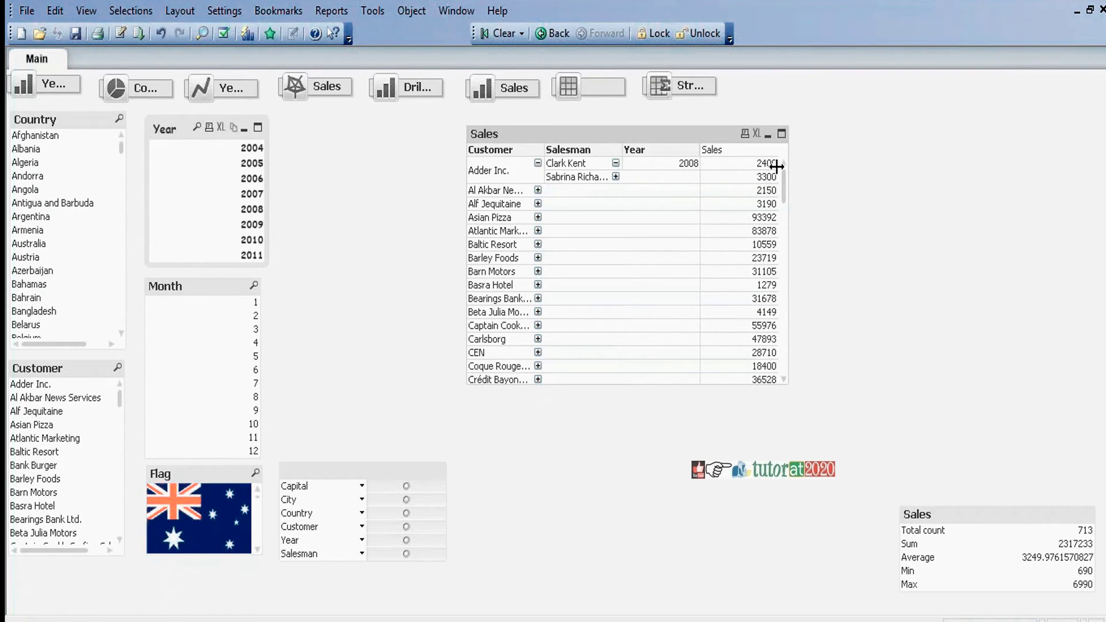
{"action": "left_click", "coordinate": [537, 164]}
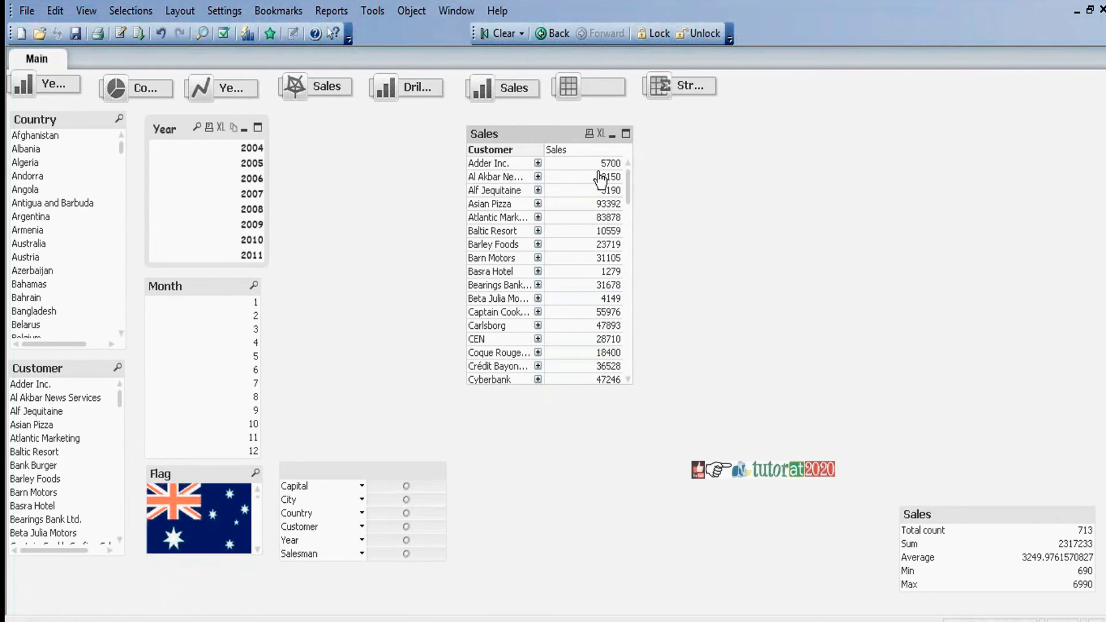
{"action": "left_click", "coordinate": [537, 218]}
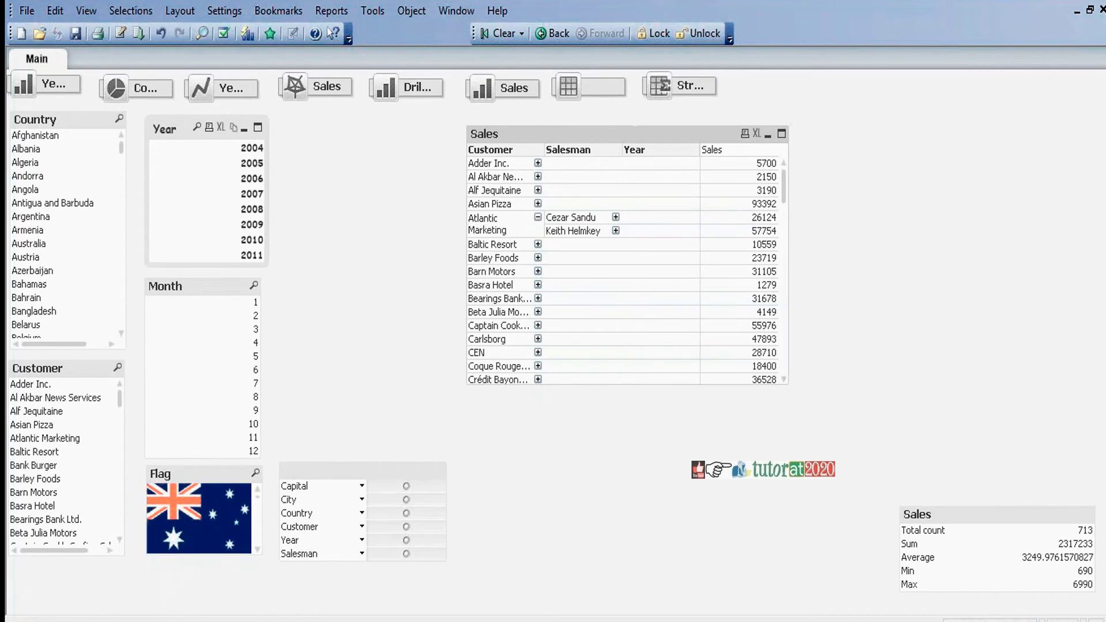
{"action": "left_click", "coordinate": [616, 218]}
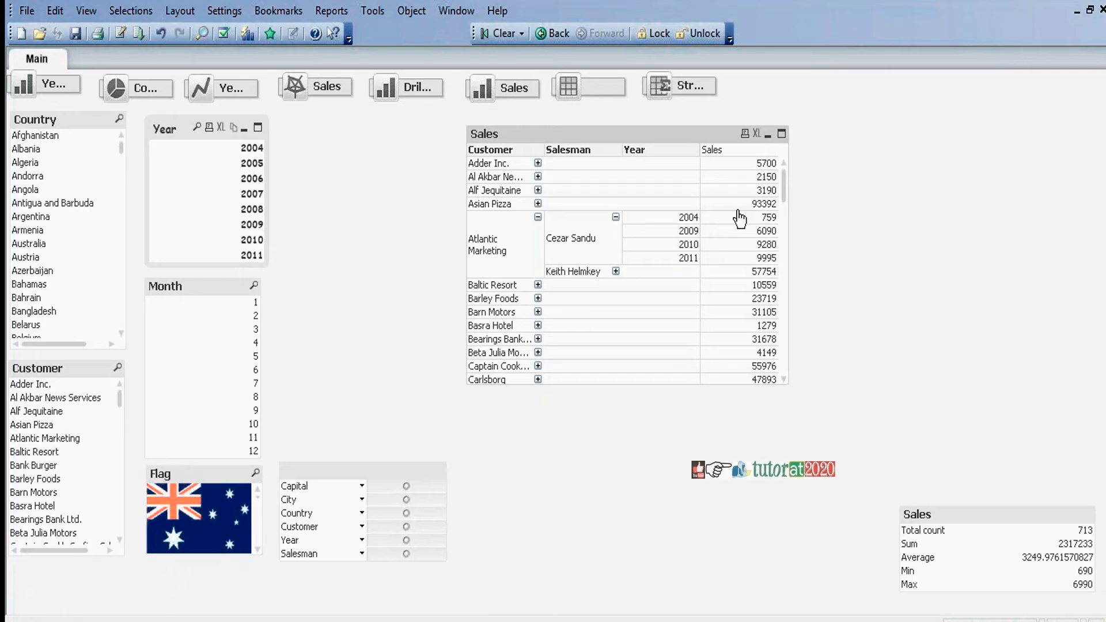
{"action": "left_click", "coordinate": [615, 217]}
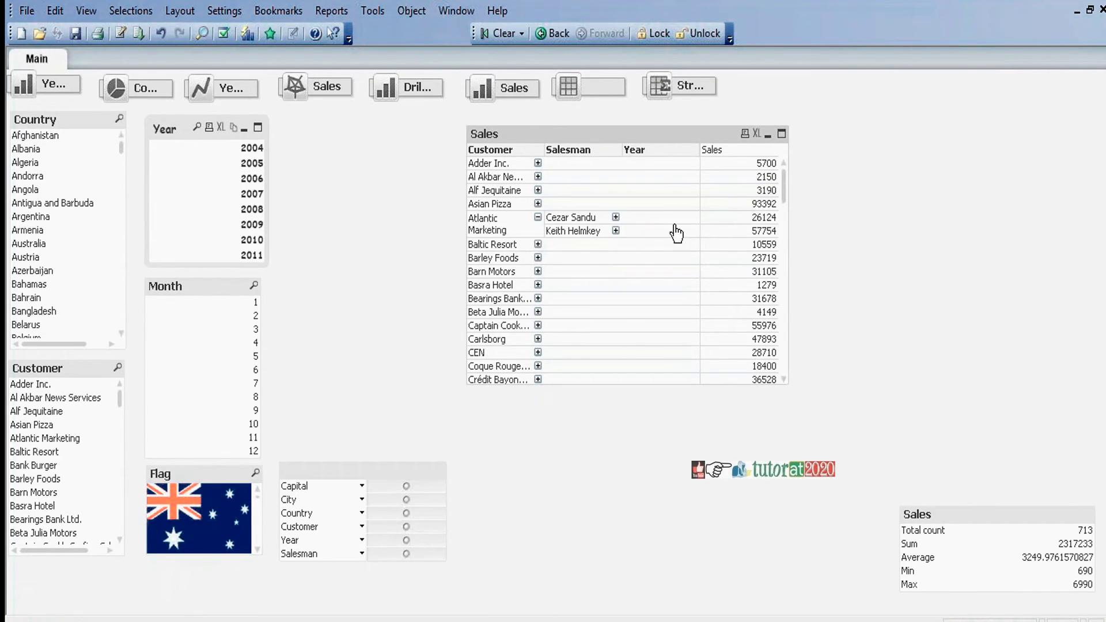
{"action": "left_click", "coordinate": [538, 218]}
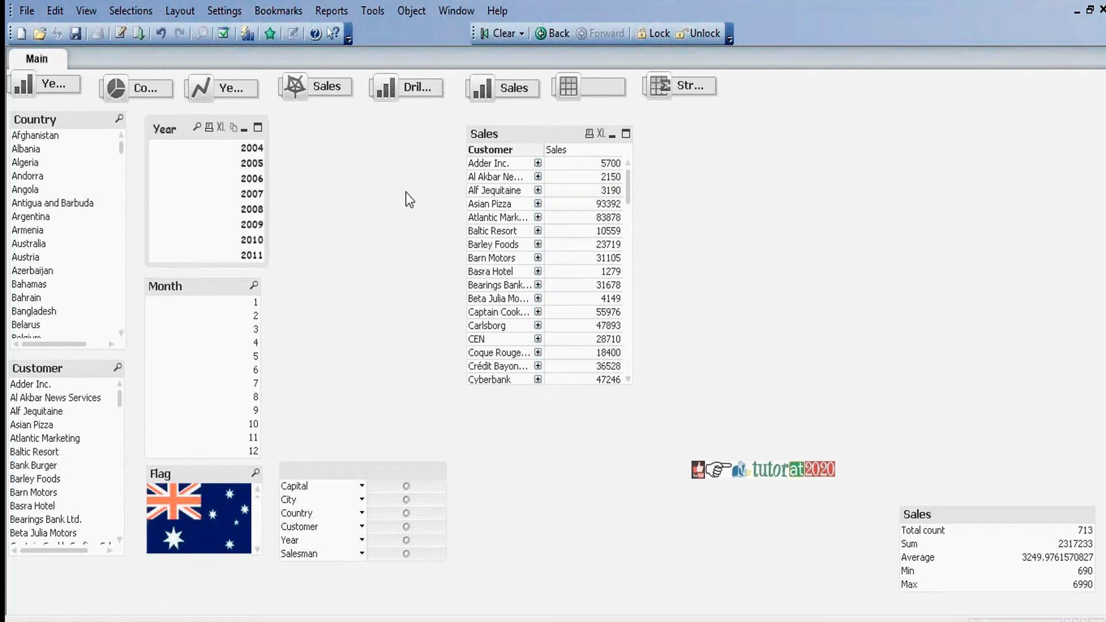
{"action": "left_click", "coordinate": [541, 132]}
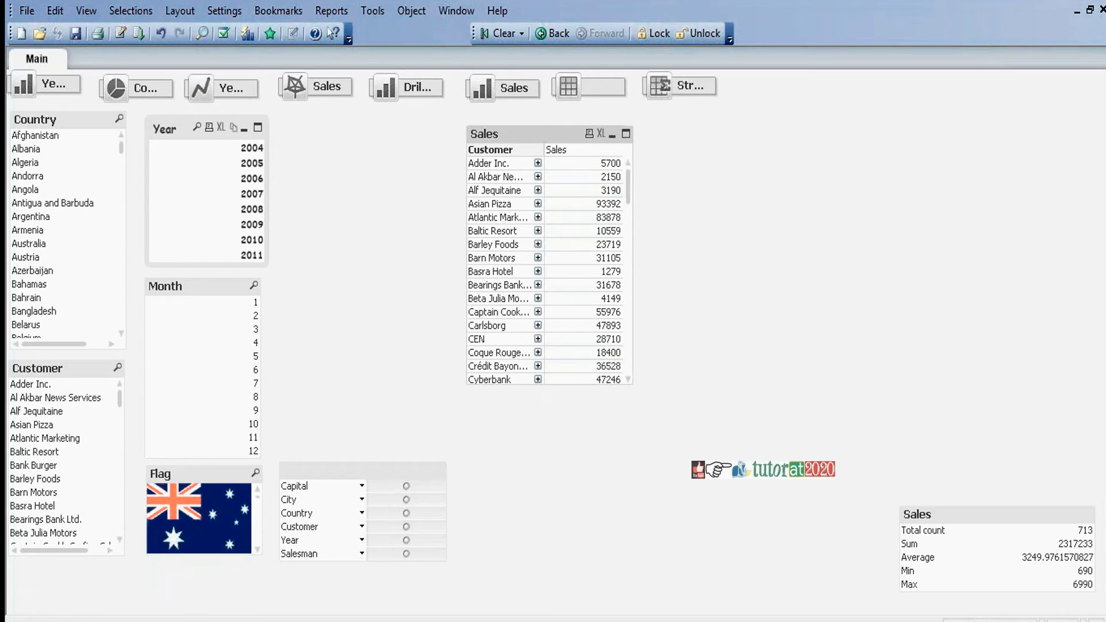
{"action": "left_click", "coordinate": [538, 163]}
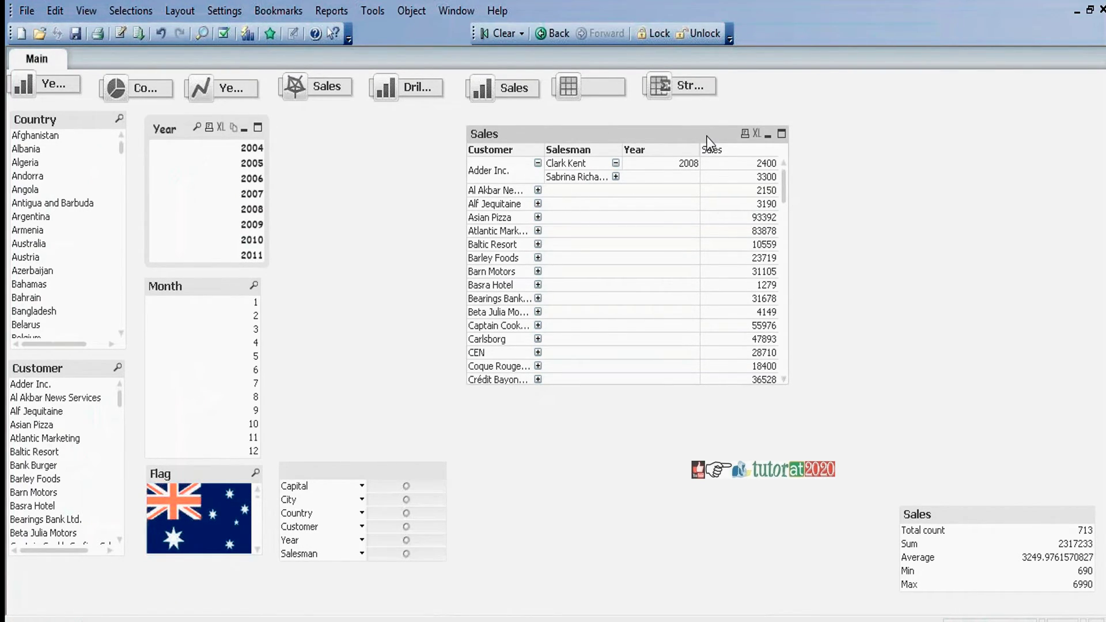
{"action": "left_click", "coordinate": [349, 126]}
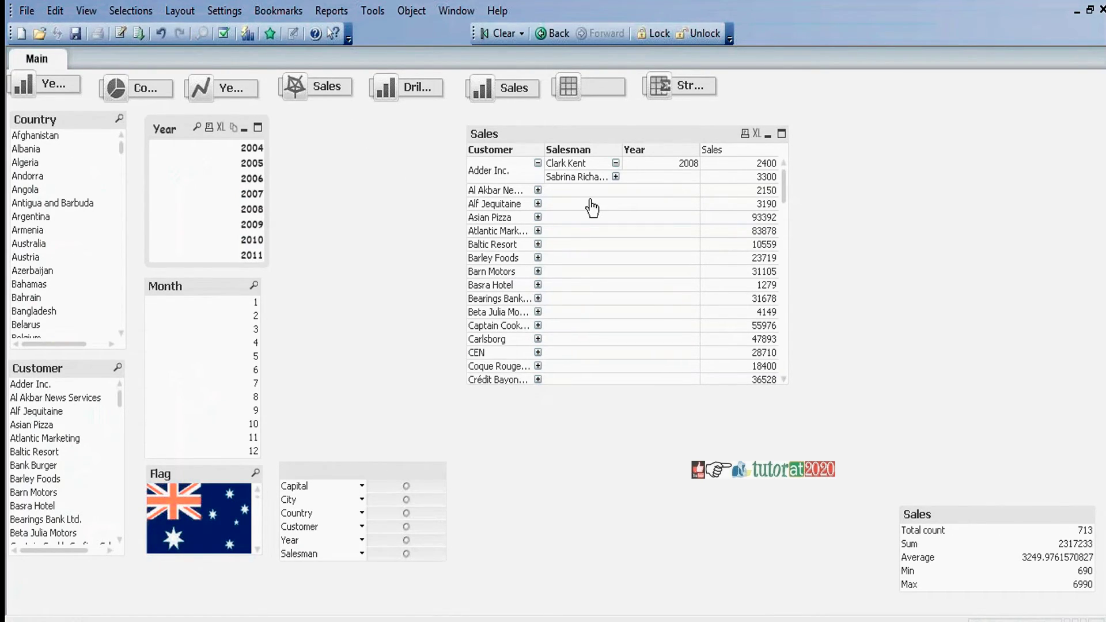
{"action": "left_click", "coordinate": [538, 190]}
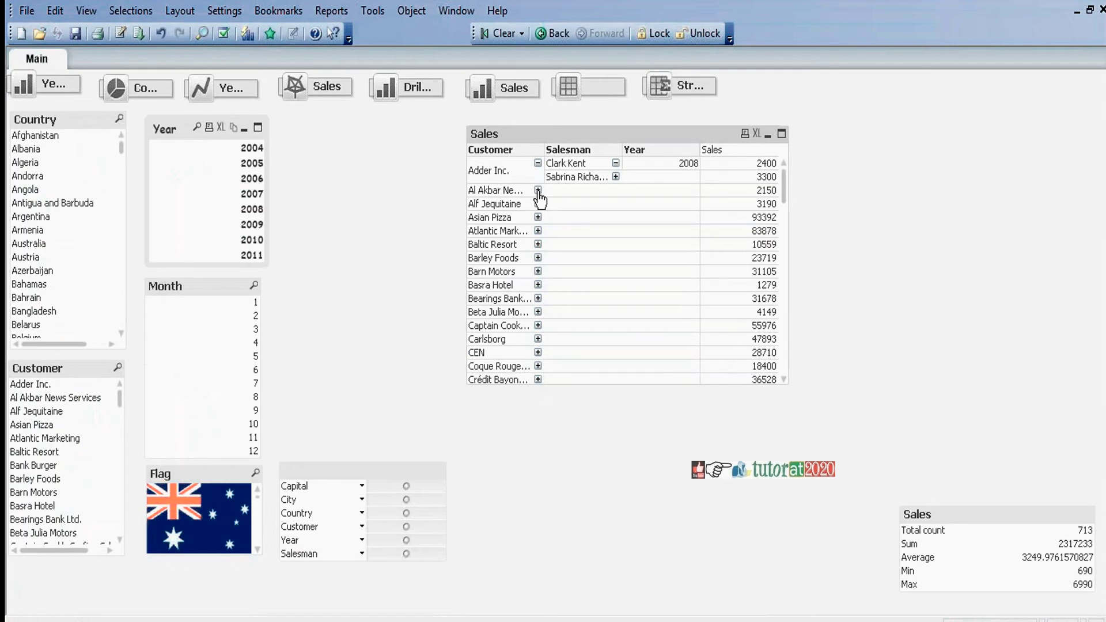
{"action": "left_click", "coordinate": [615, 190]}
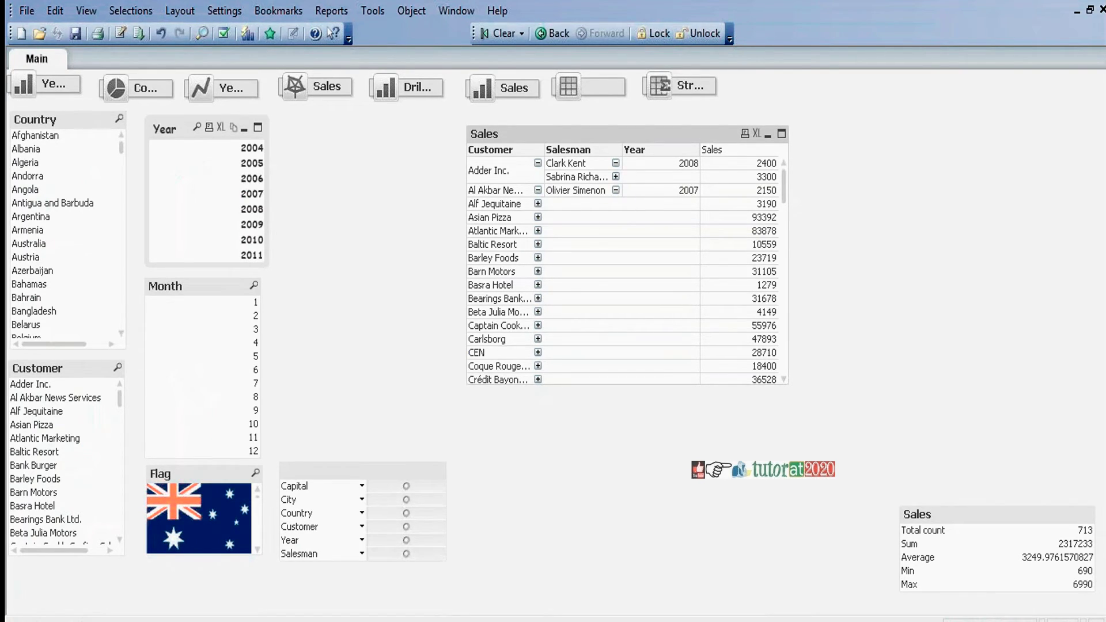
Enable Always Fully Expanded on the Sales chart's Presentation properties and confirm.
{"action": "right_click", "coordinate": [599, 131]}
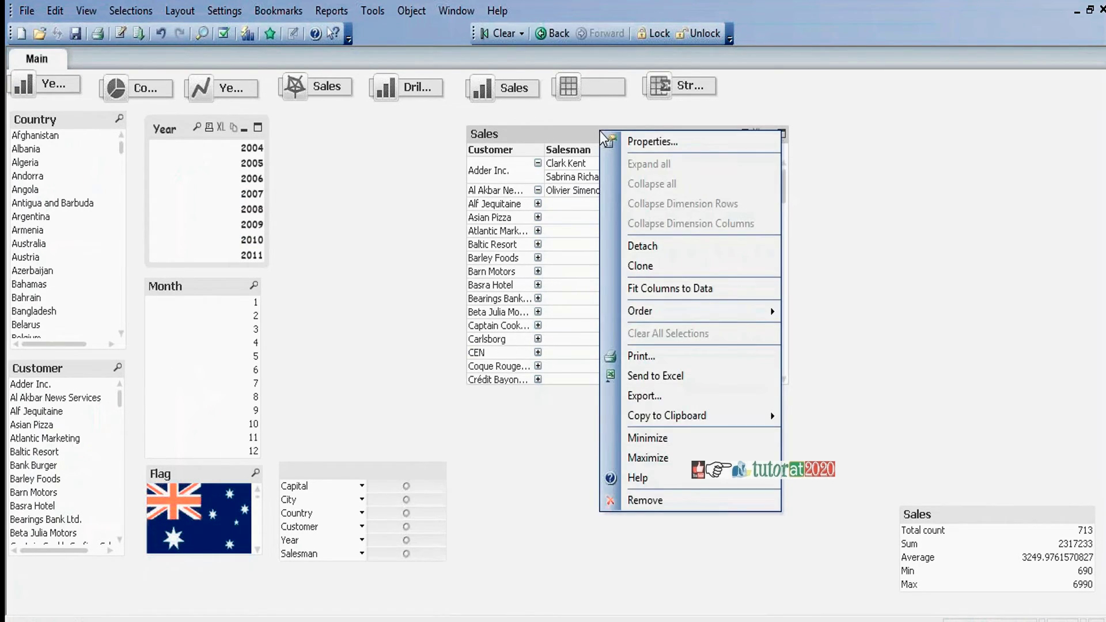
{"action": "left_click", "coordinate": [677, 146]}
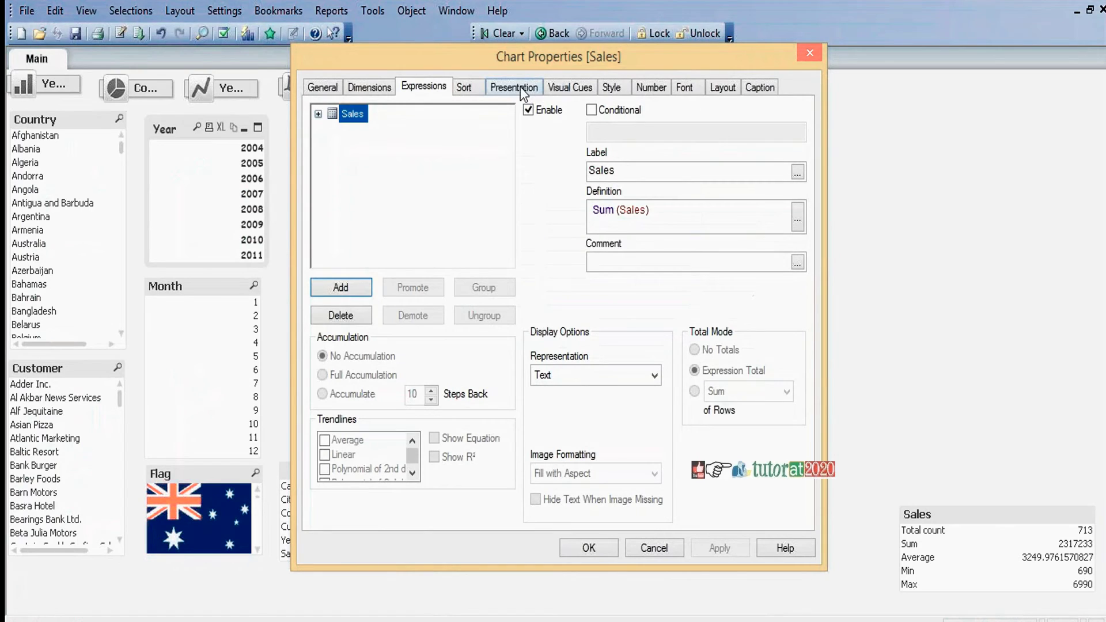
{"action": "left_click", "coordinate": [523, 89]}
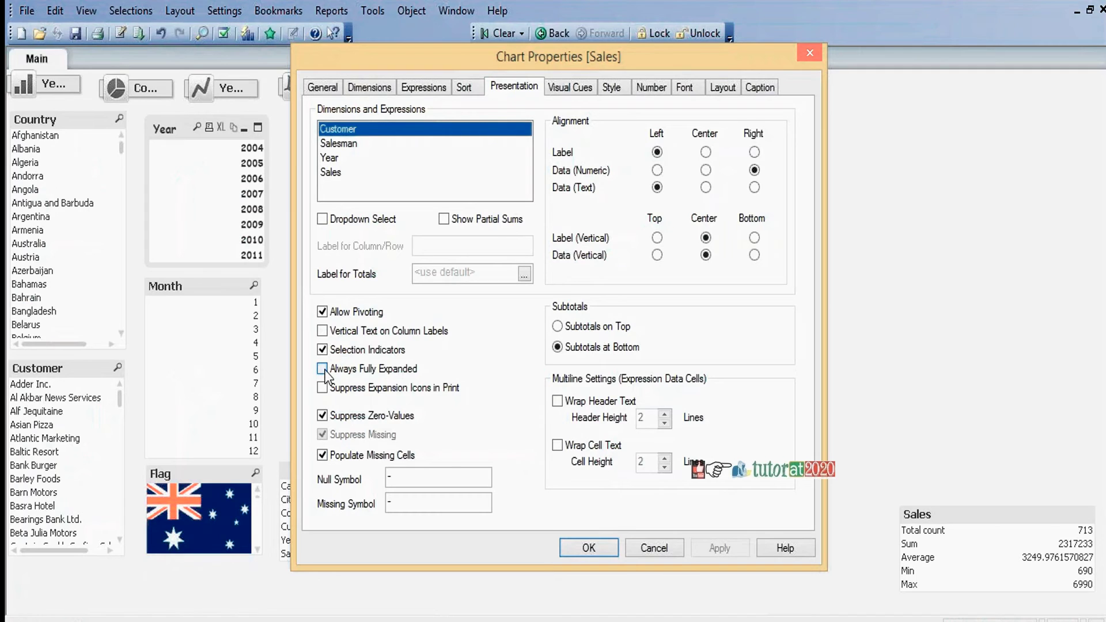
{"action": "left_click", "coordinate": [324, 370]}
{"action": "left_click", "coordinate": [722, 548]}
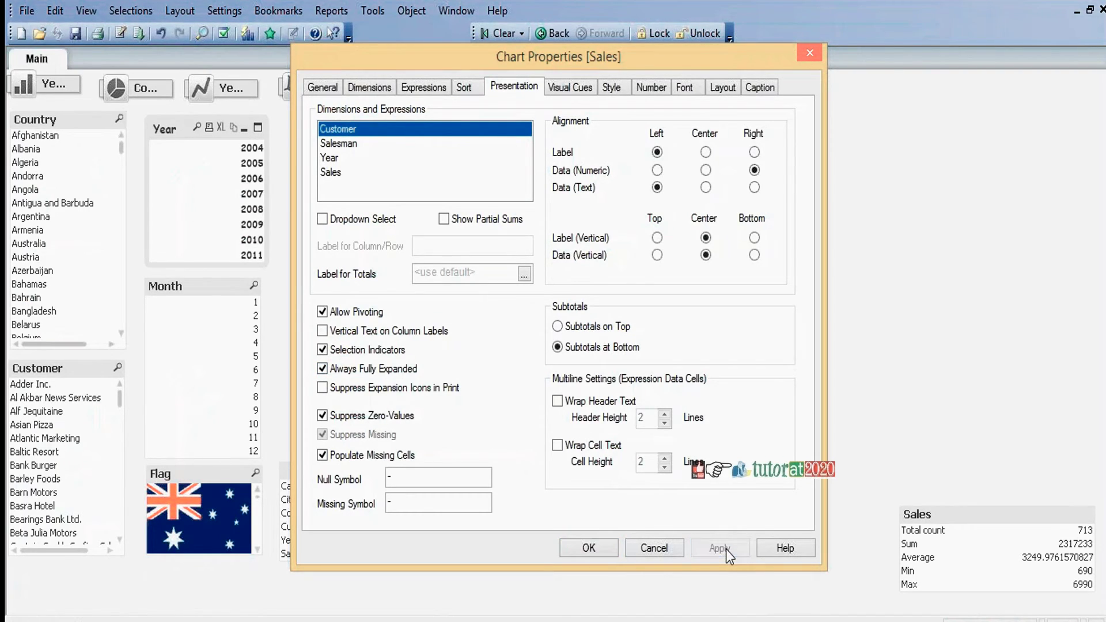
{"action": "left_click", "coordinate": [589, 549]}
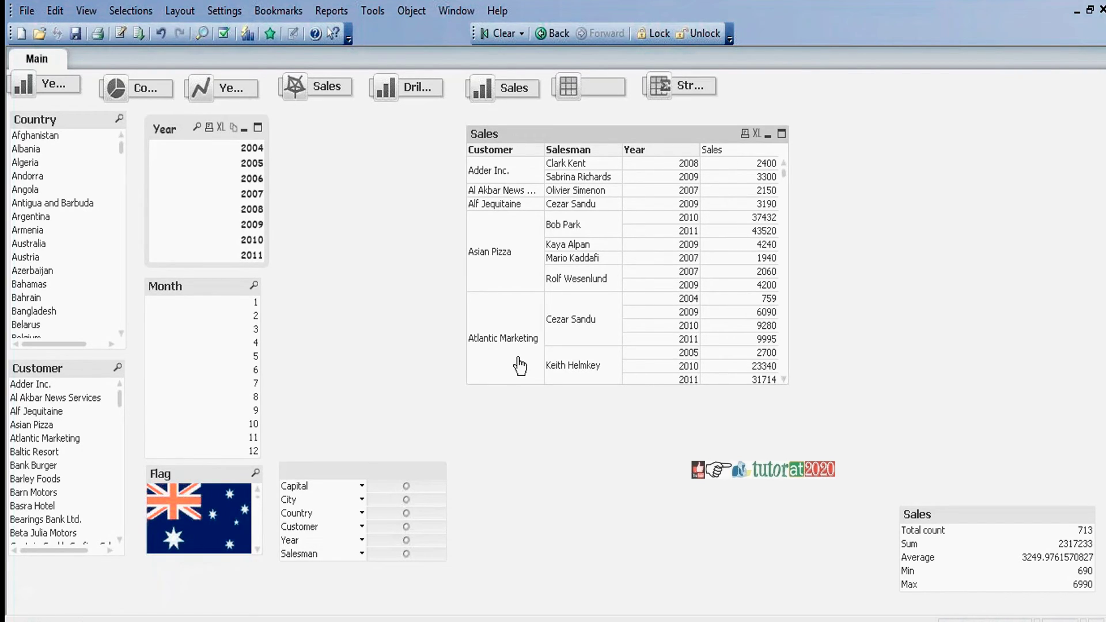
Tick Show Partial Sums for the Customer, Salesman and Year dimensions.
{"action": "right_click", "coordinate": [630, 136]}
{"action": "left_click", "coordinate": [682, 148]}
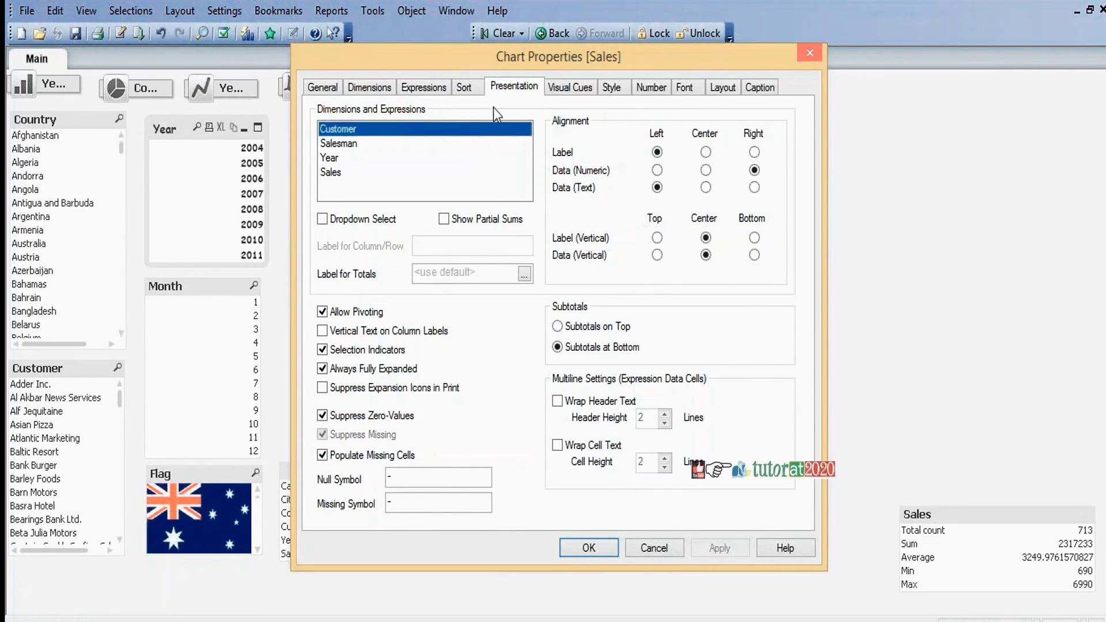
{"action": "left_click", "coordinate": [443, 219]}
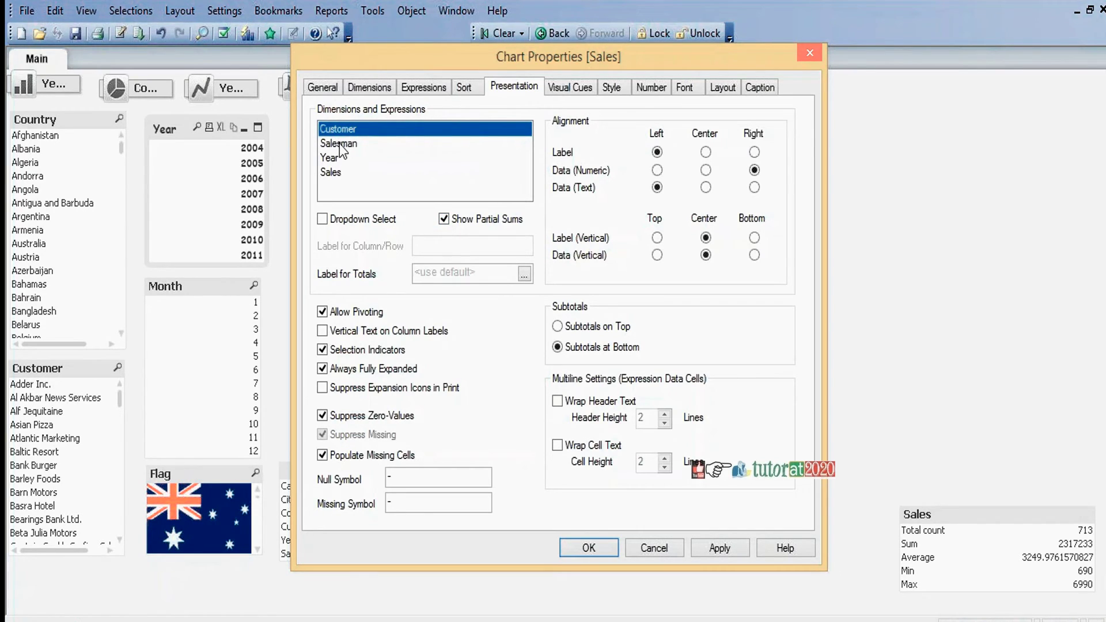
{"action": "left_click", "coordinate": [338, 143]}
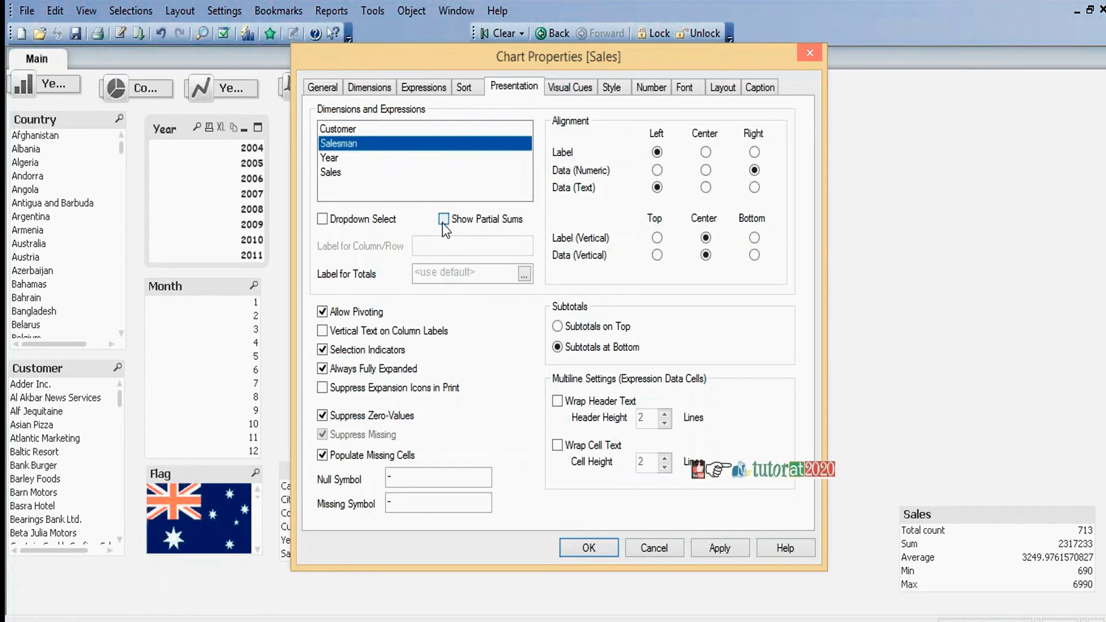
{"action": "left_click", "coordinate": [444, 219]}
{"action": "left_click", "coordinate": [332, 158]}
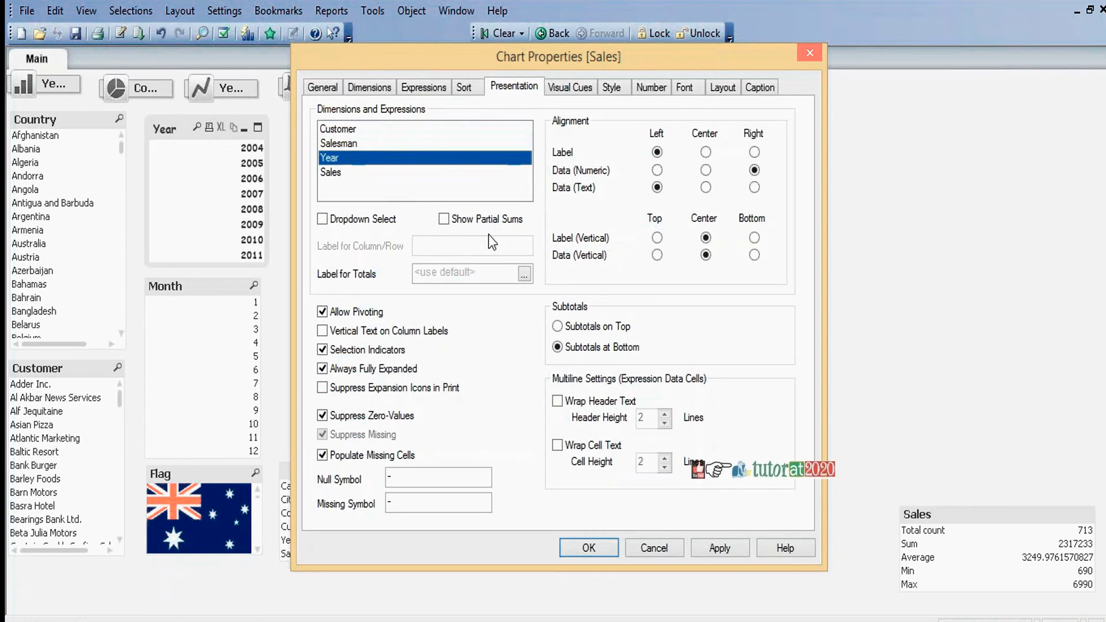
{"action": "left_click", "coordinate": [444, 220]}
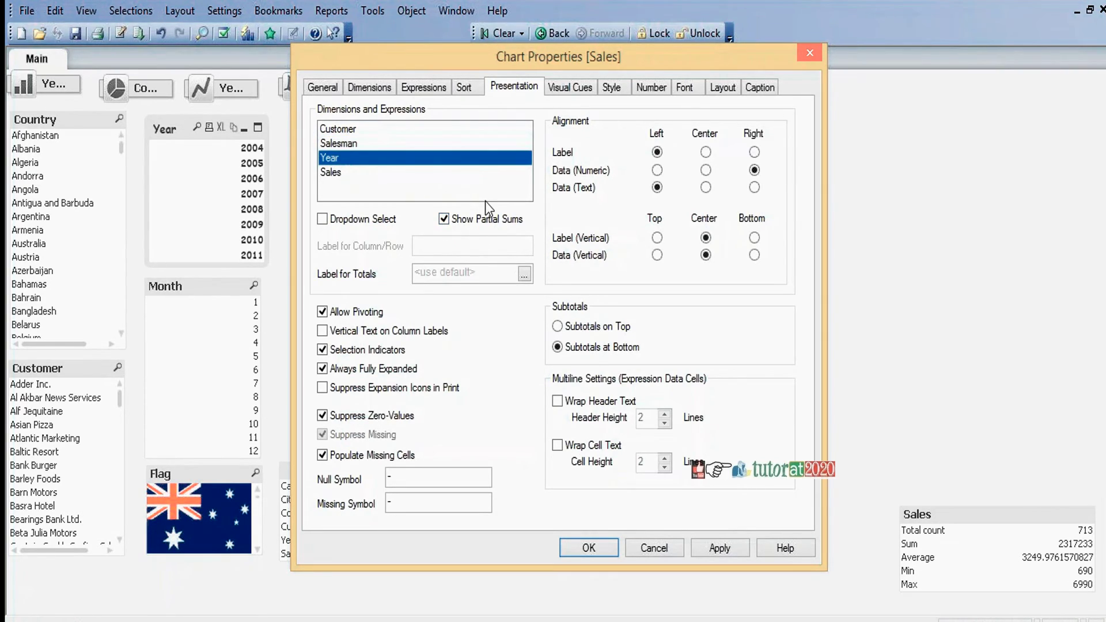
Review each dimension's partial sums setting and apply the changes.
{"action": "left_click", "coordinate": [330, 171]}
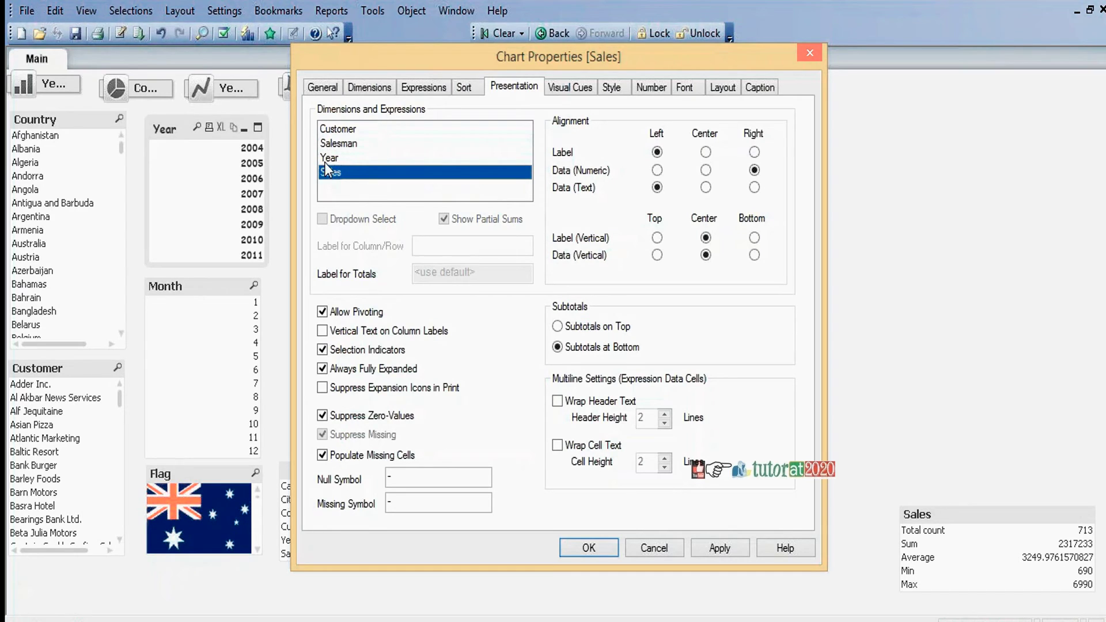
{"action": "left_click", "coordinate": [331, 131]}
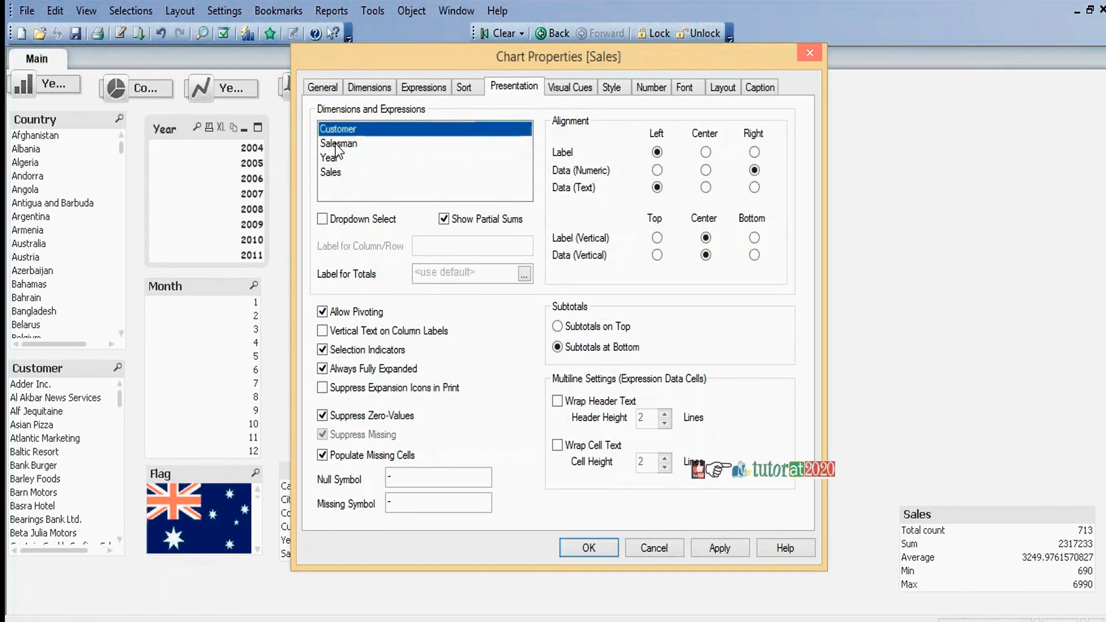
{"action": "left_click", "coordinate": [337, 143]}
{"action": "left_click", "coordinate": [337, 158]}
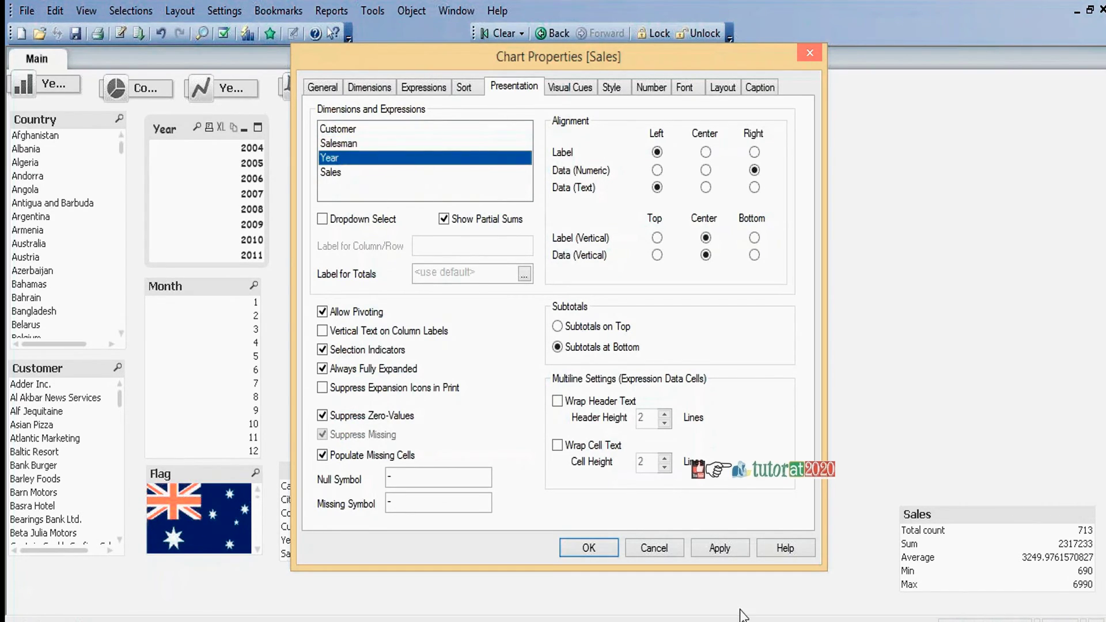
{"action": "left_click", "coordinate": [727, 547]}
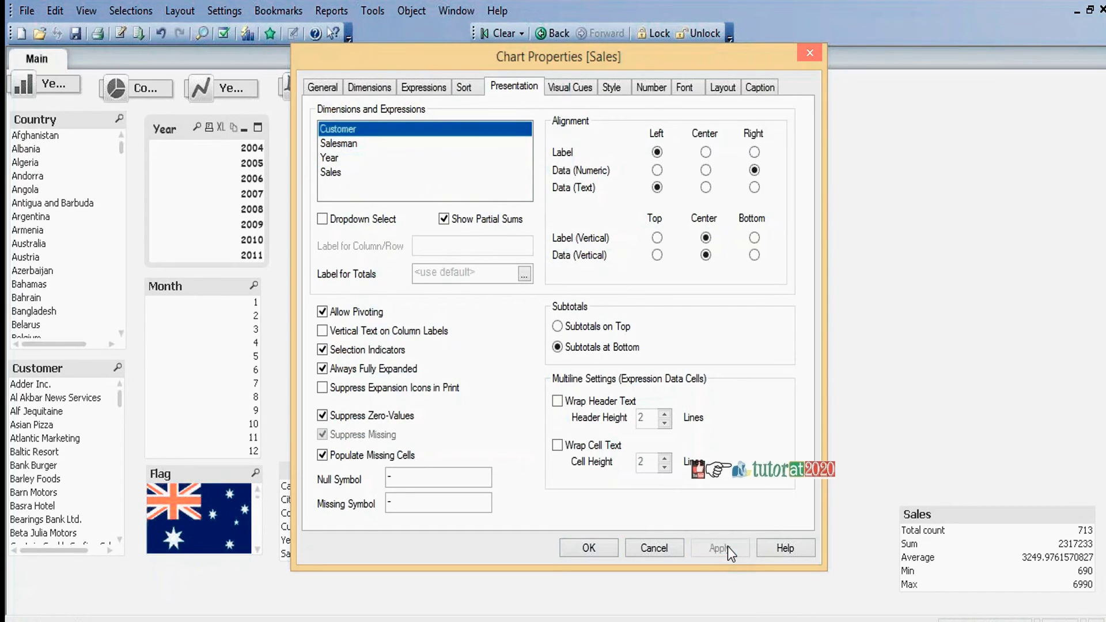
Close Chart Properties and scroll the table down to the 2317233 grand total.
{"action": "left_click", "coordinate": [588, 547]}
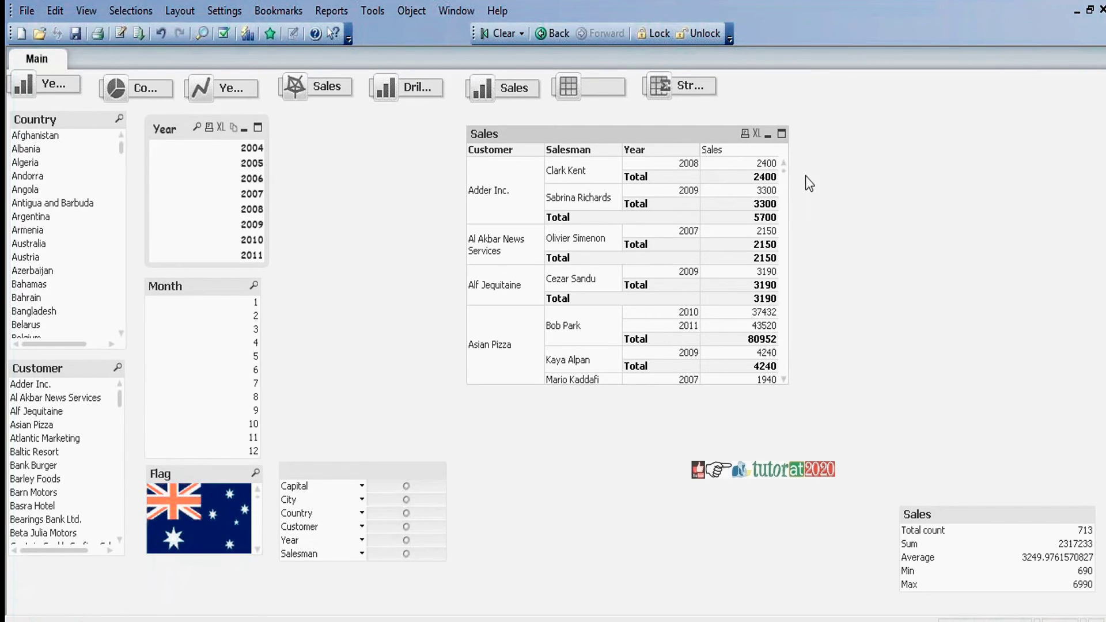
{"action": "left_click_drag", "start_coordinate": [786, 169], "coordinate": [783, 379]}
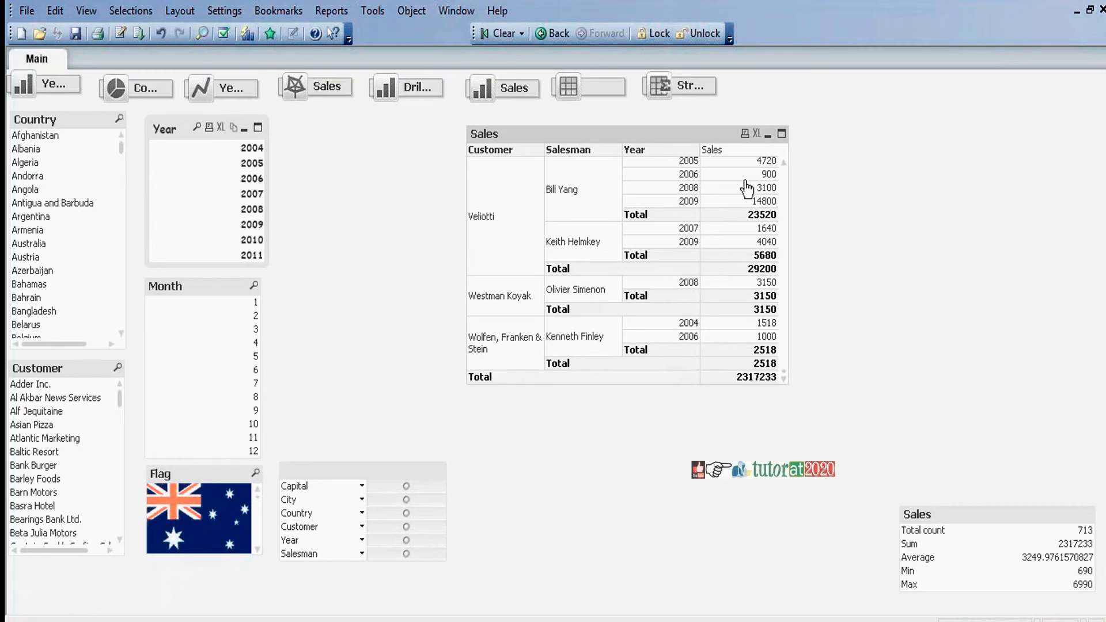
Turn off Always Fully Expanded for the Sales pivot table, keeping partial sums off for Customer and Year.
{"action": "right_click", "coordinate": [650, 137]}
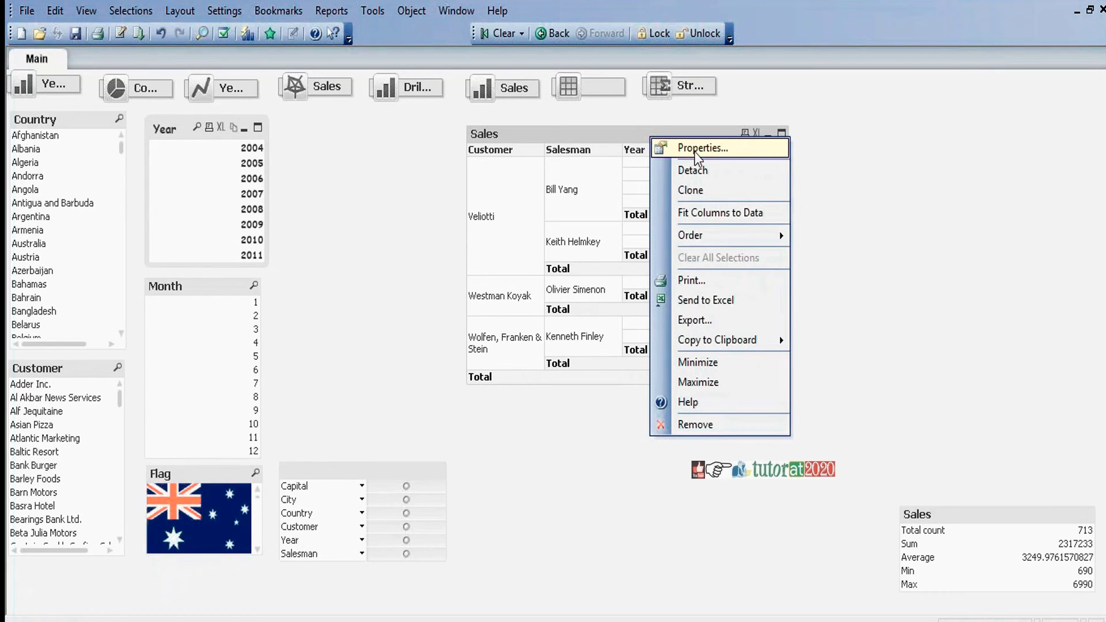
{"action": "left_click", "coordinate": [695, 150]}
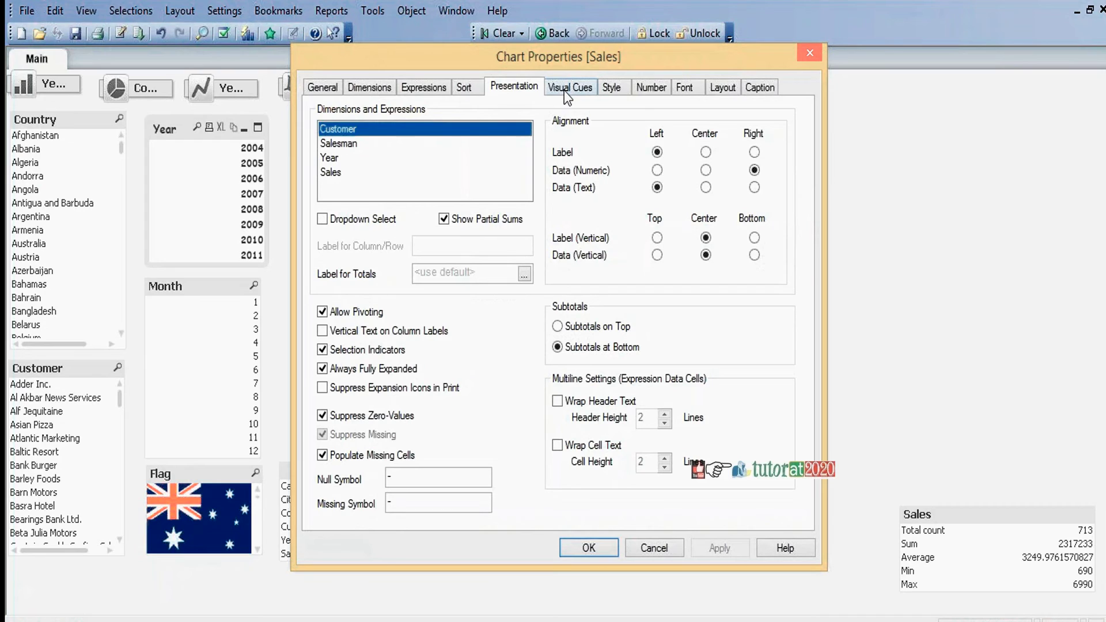
{"action": "left_click", "coordinate": [448, 221]}
{"action": "left_click", "coordinate": [357, 144]}
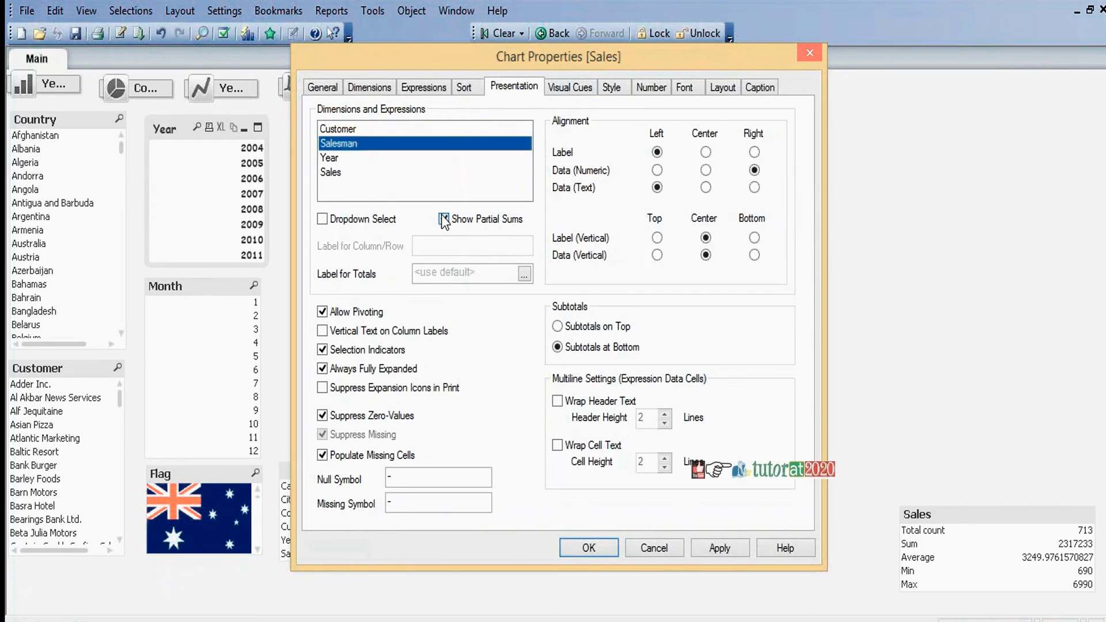
{"action": "left_click", "coordinate": [333, 158]}
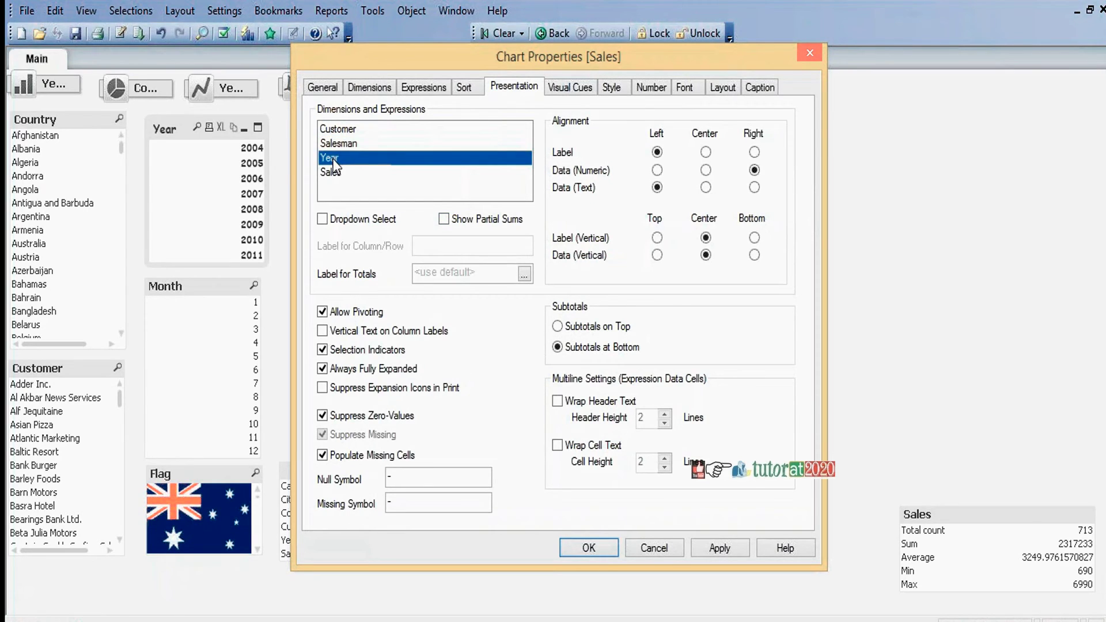
{"action": "left_click", "coordinate": [444, 219]}
{"action": "left_click", "coordinate": [444, 218]}
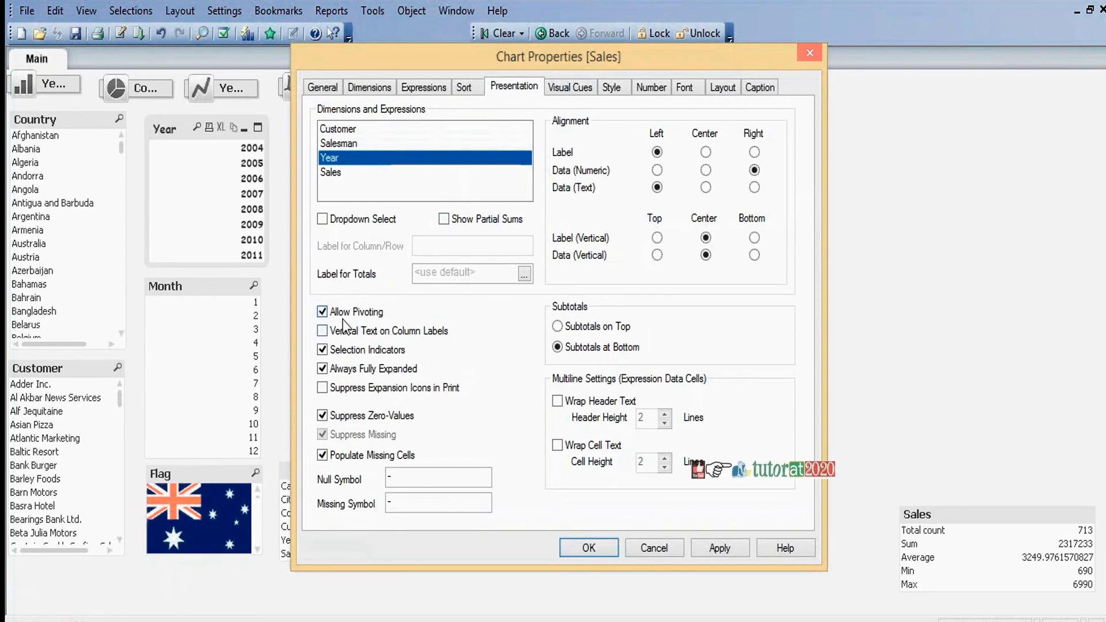
{"action": "left_click", "coordinate": [323, 368]}
{"action": "left_click", "coordinate": [589, 548]}
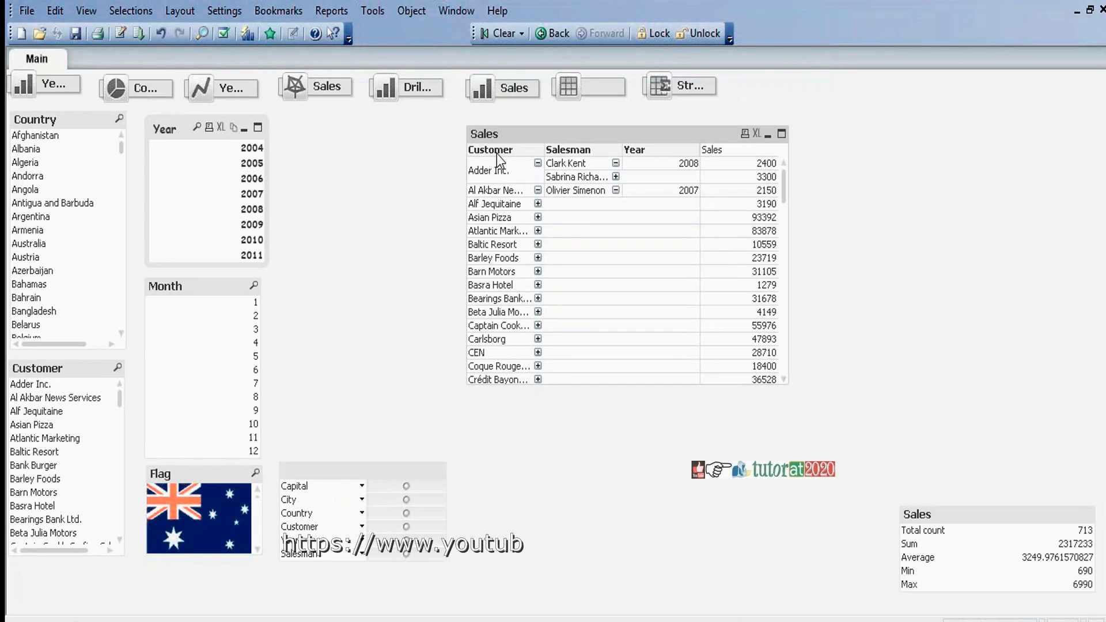
{"action": "left_click_drag", "start_coordinate": [496, 154], "coordinate": [696, 145]}
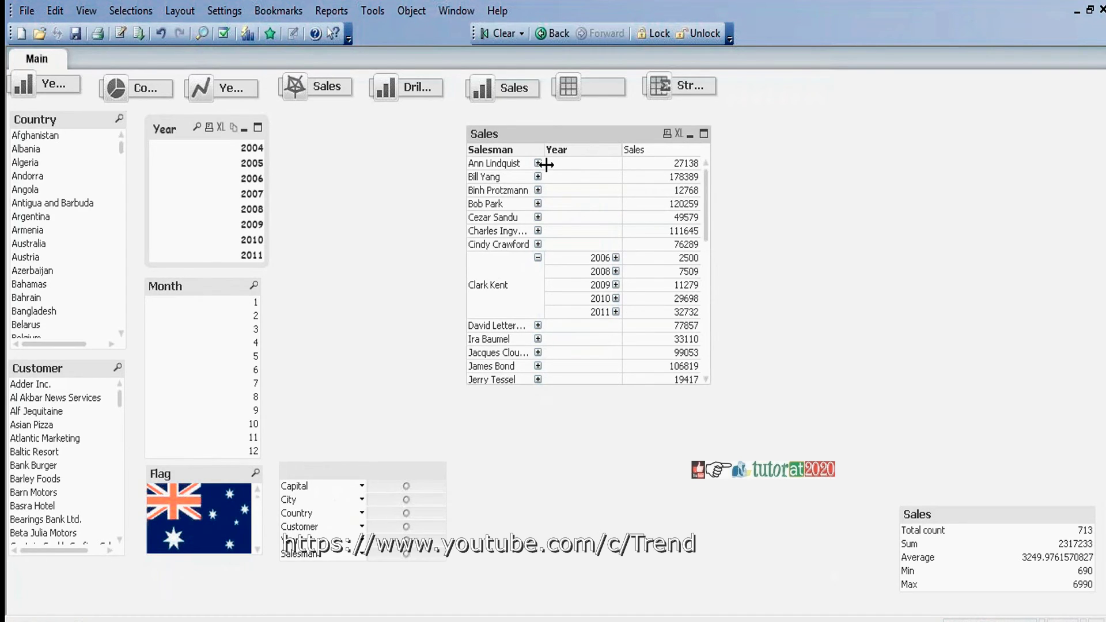
{"action": "left_click", "coordinate": [616, 258]}
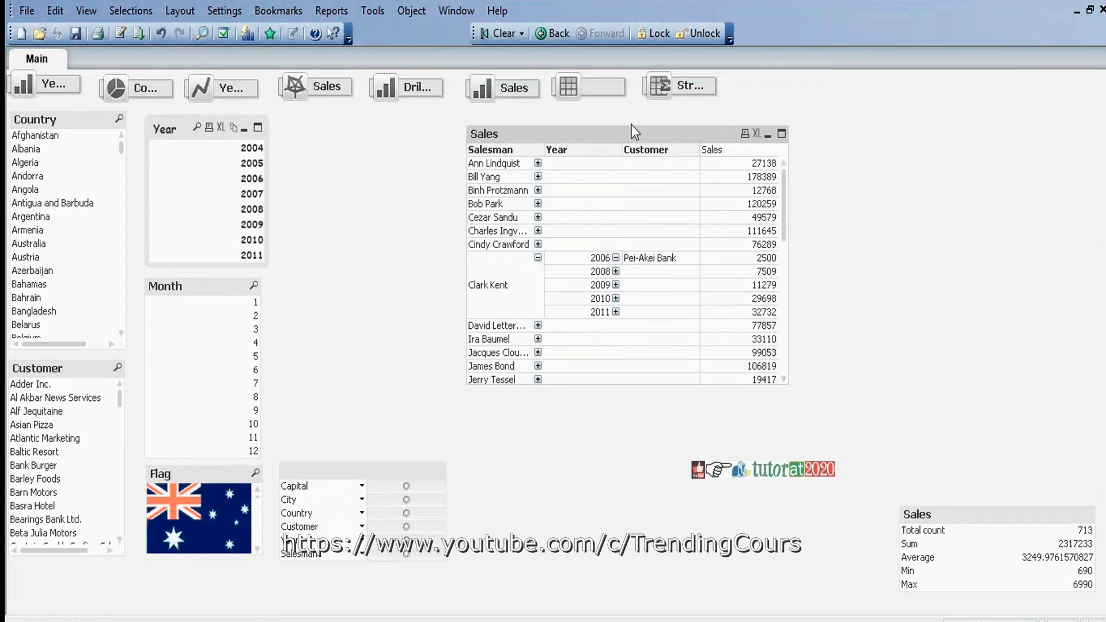
{"action": "left_click_drag", "start_coordinate": [648, 150], "coordinate": [461, 157]}
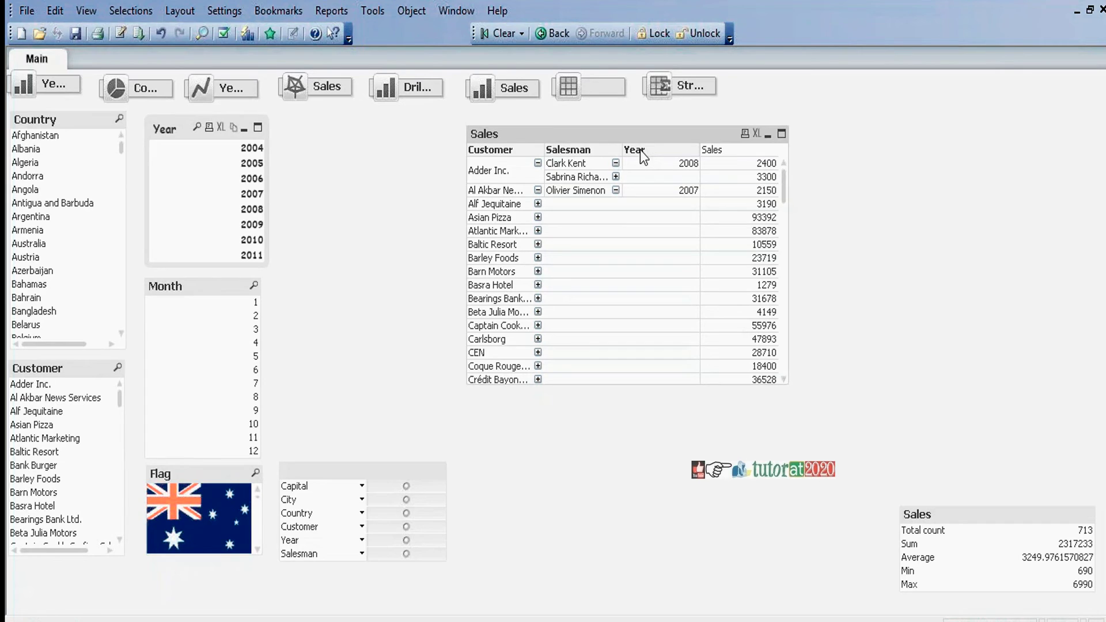
Pivot the Year dimension into columns above the Sales values.
{"action": "left_click_drag", "start_coordinate": [640, 150], "coordinate": [670, 153]}
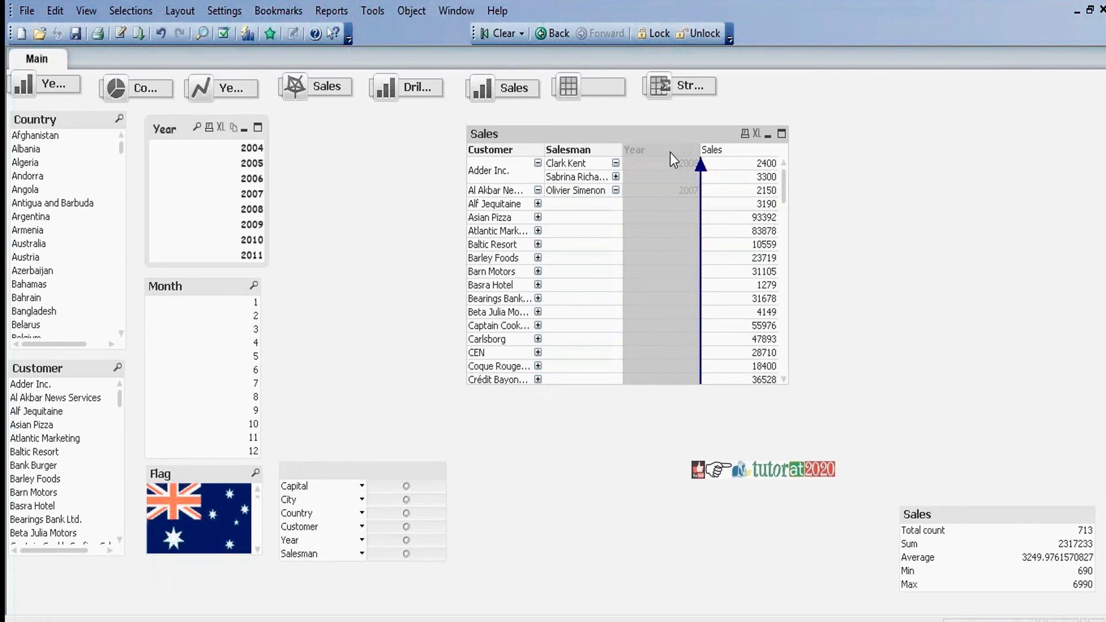
{"action": "left_click_drag", "start_coordinate": [706, 161], "coordinate": [748, 147]}
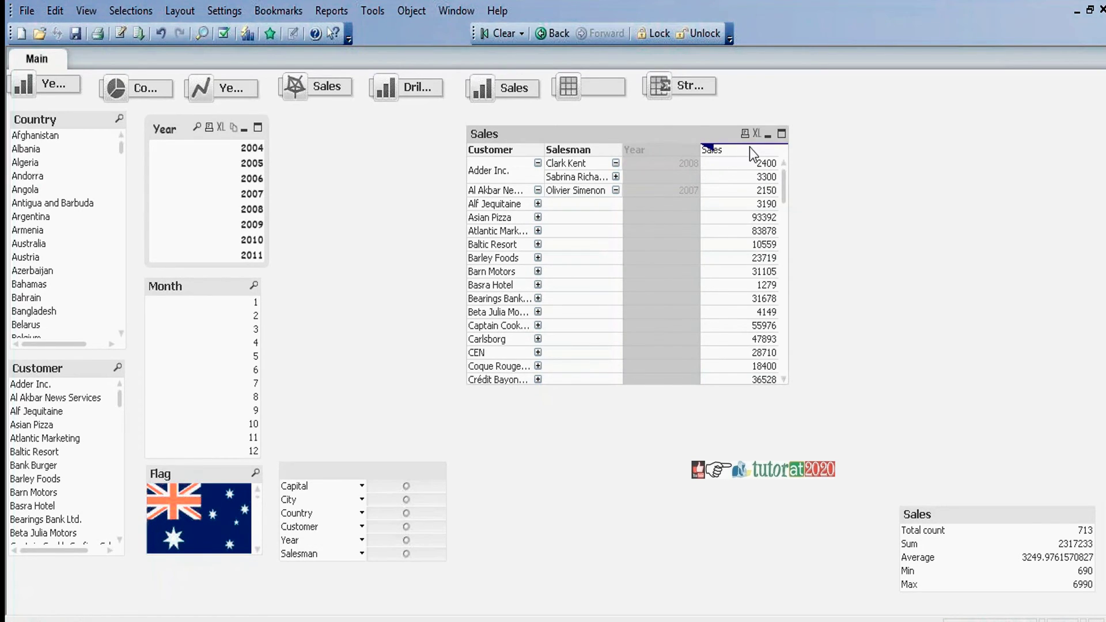
{"action": "left_click_drag", "start_coordinate": [749, 147], "coordinate": [748, 146]}
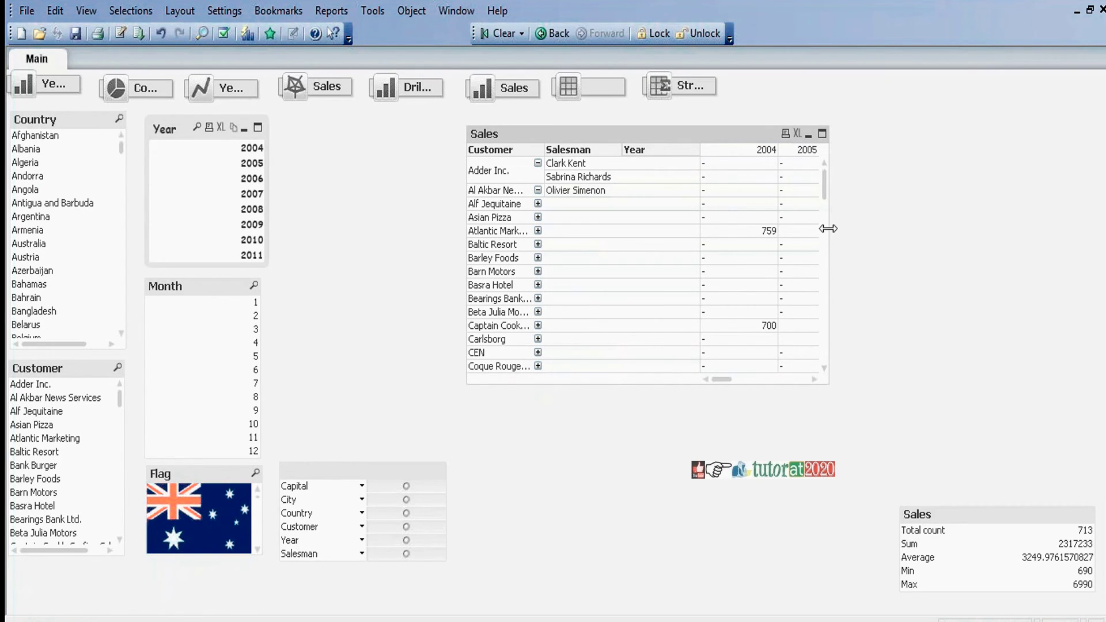
Widen the Sales table, move it left, then drag Year back into the row dimensions.
{"action": "left_click_drag", "start_coordinate": [828, 228], "coordinate": [983, 229]}
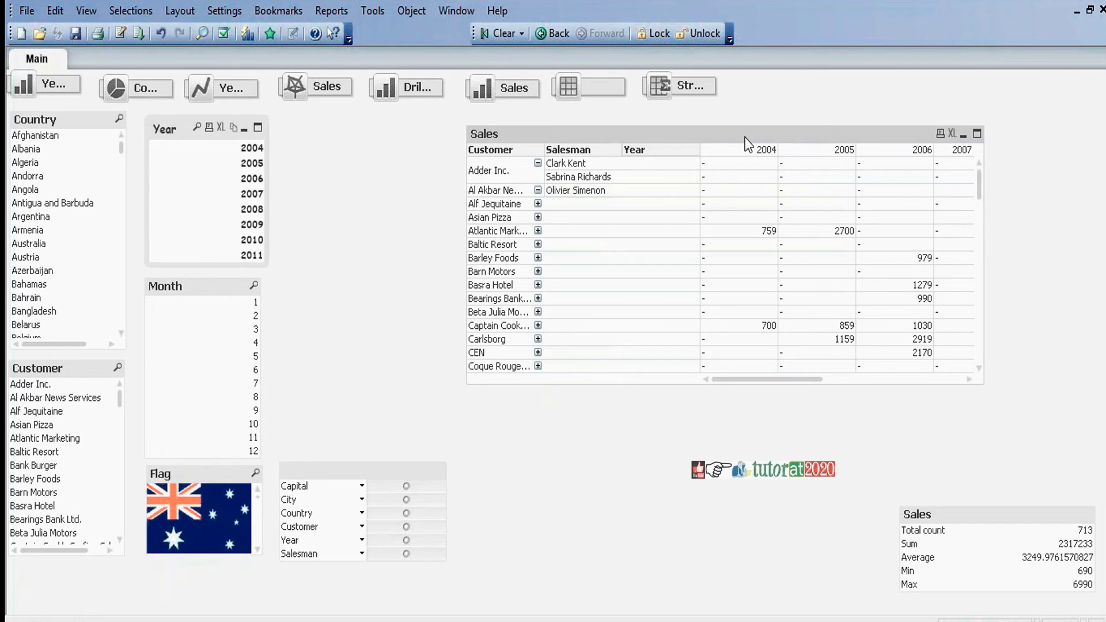
{"action": "left_click_drag", "start_coordinate": [745, 137], "coordinate": [563, 143]}
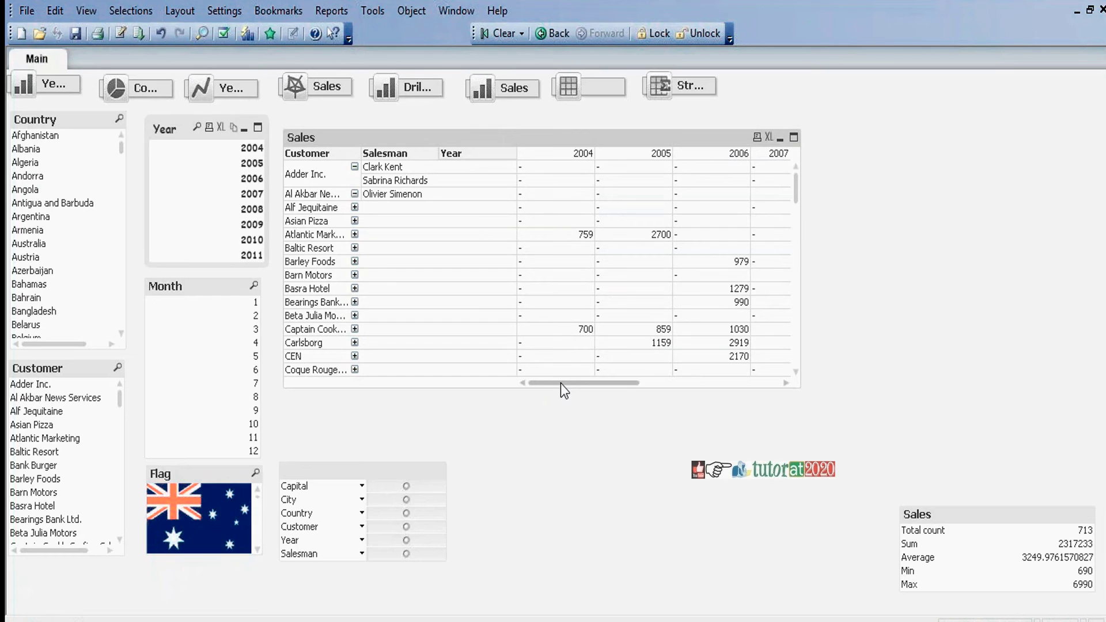
{"action": "left_click_drag", "start_coordinate": [561, 382], "coordinate": [731, 403]}
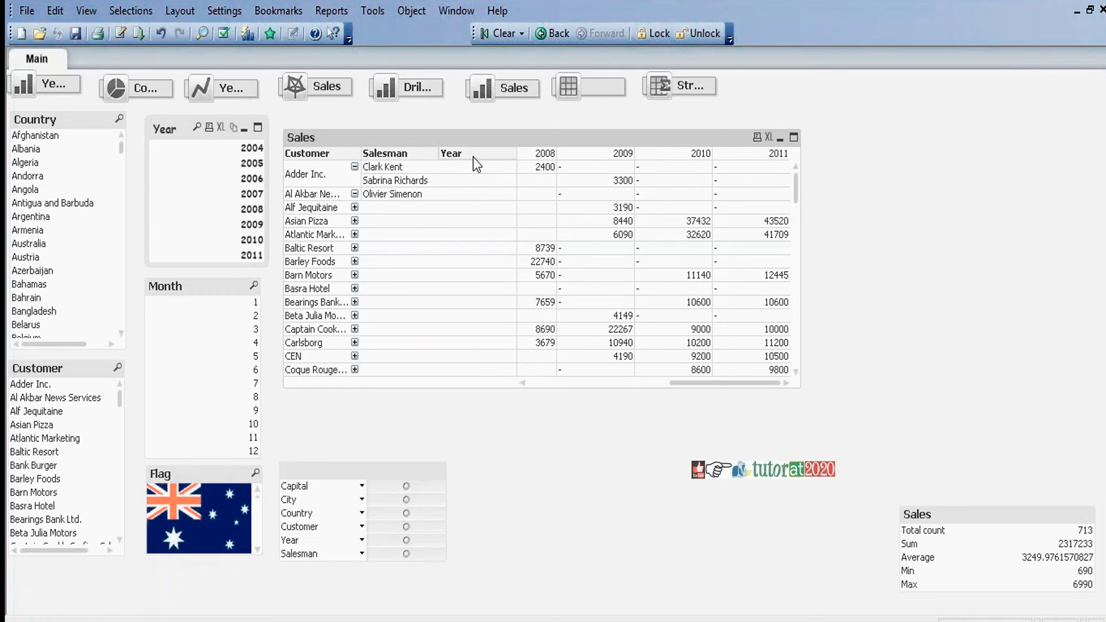
{"action": "left_click_drag", "start_coordinate": [473, 157], "coordinate": [442, 167]}
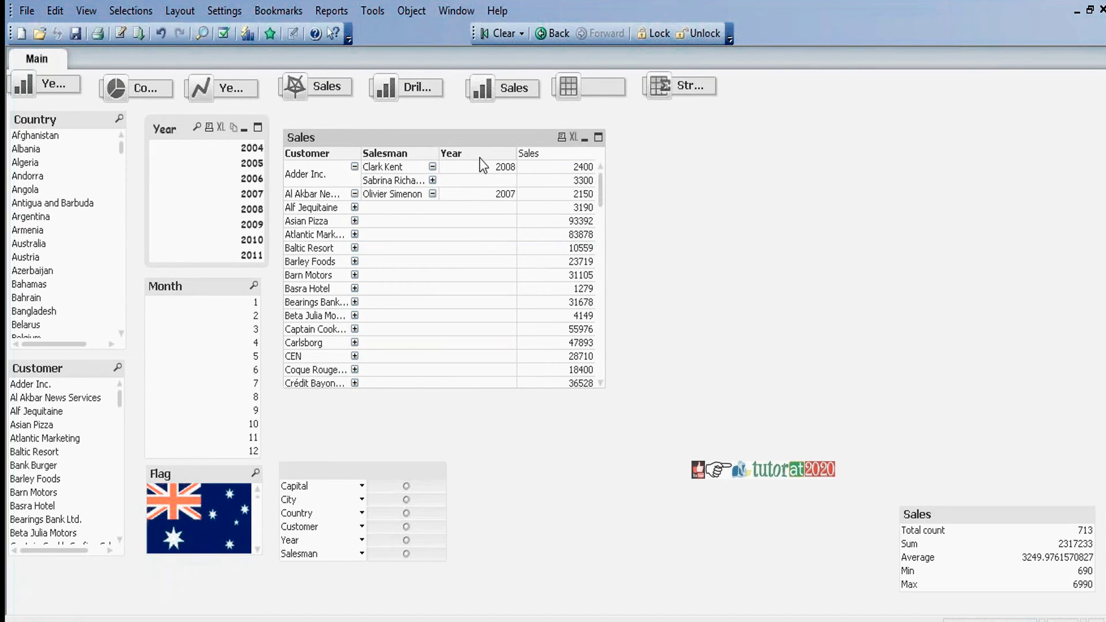
Reach the Sales table's Visual Cues properties, moved aside so the table stays visible.
{"action": "right_click", "coordinate": [464, 141]}
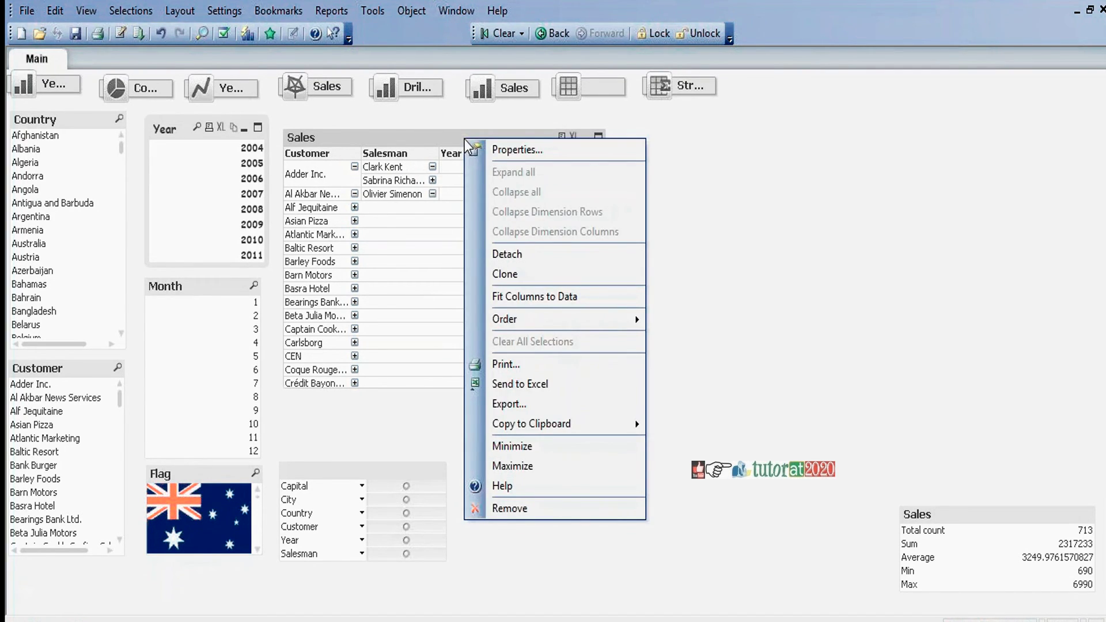
{"action": "left_click", "coordinate": [506, 149]}
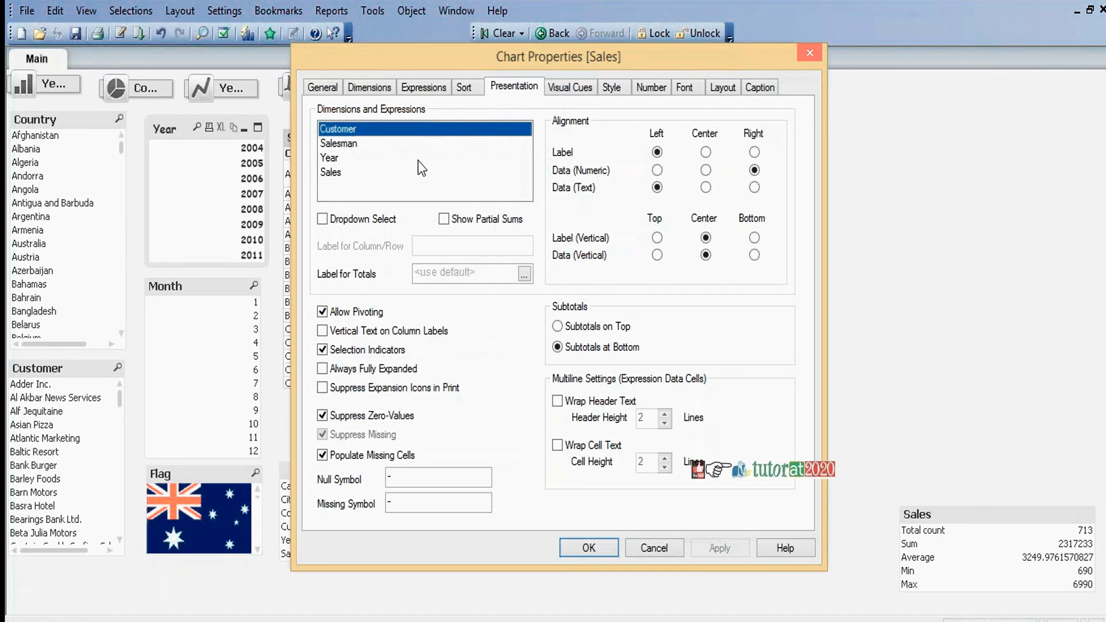
{"action": "left_click", "coordinate": [811, 53]}
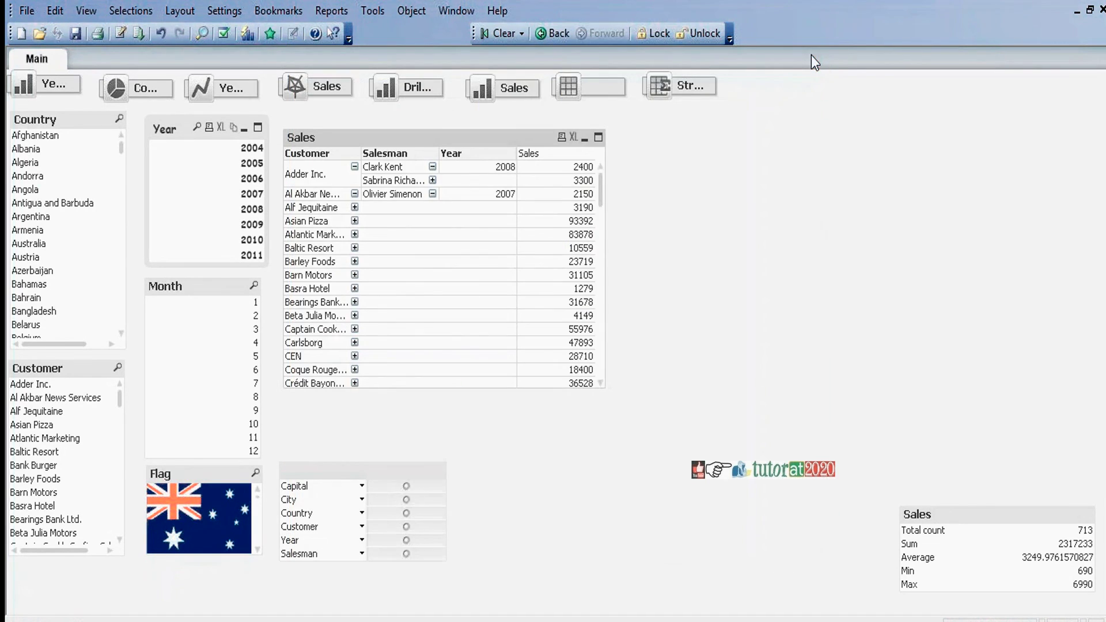
{"action": "right_click", "coordinate": [439, 143]}
{"action": "left_click", "coordinate": [487, 149]}
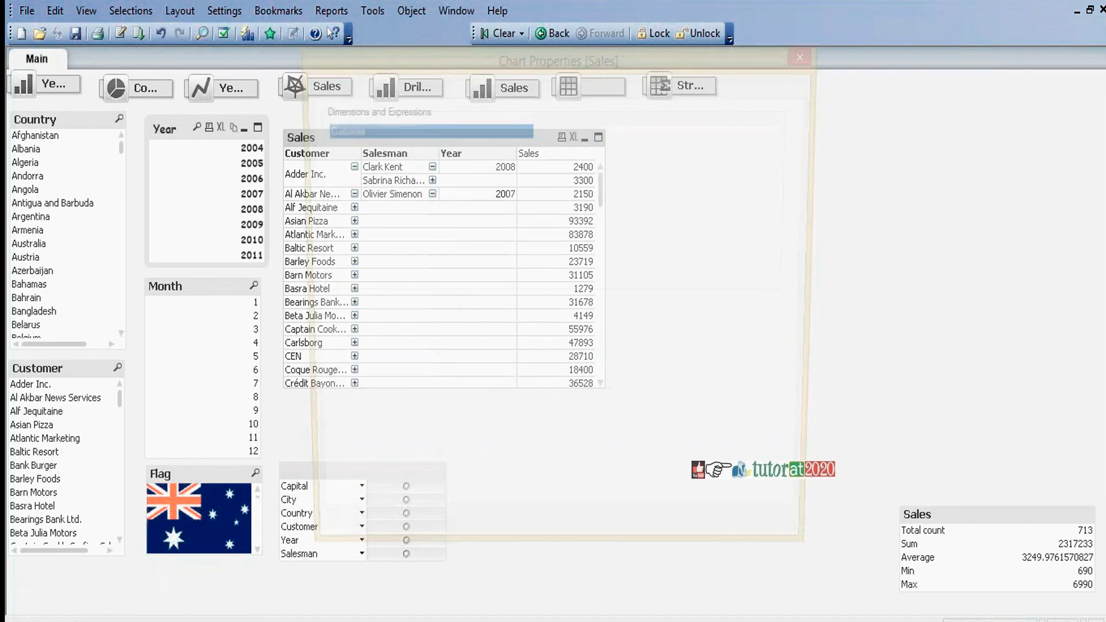
{"action": "left_click", "coordinate": [571, 88]}
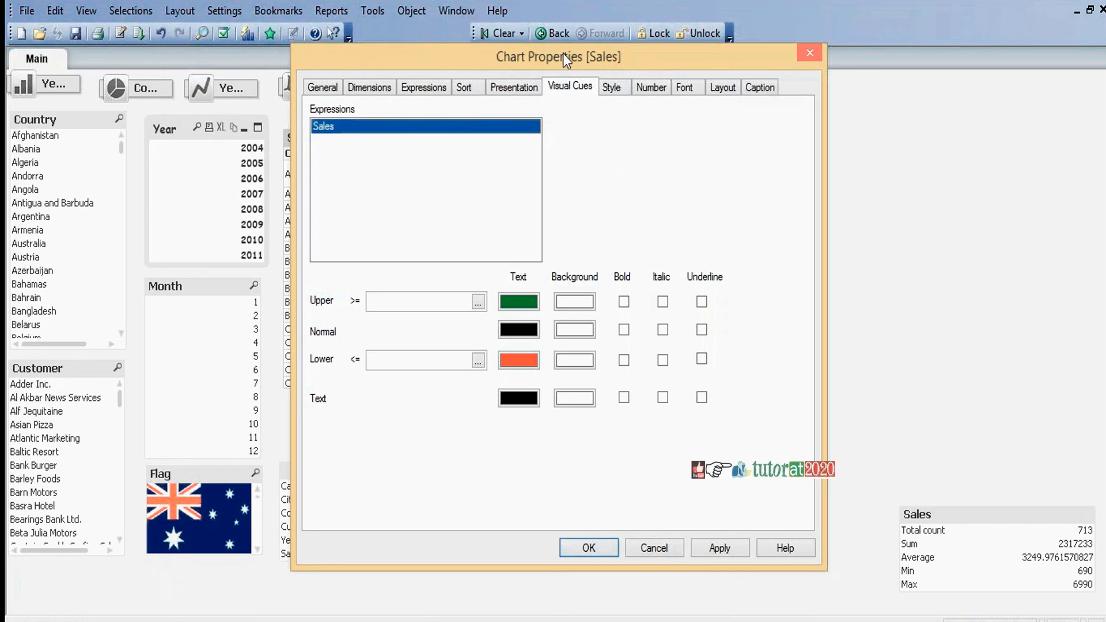
{"action": "left_click_drag", "start_coordinate": [568, 62], "coordinate": [286, 48]}
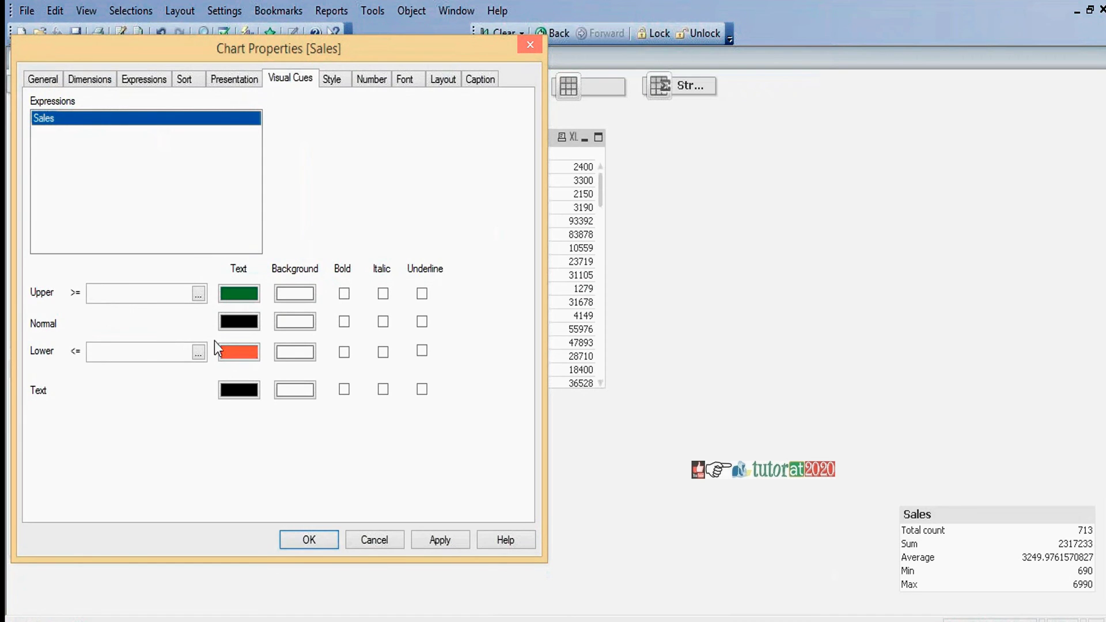
Set the Upper ≥ 50000 cue to bold italic on a light yellow background.
{"action": "left_click", "coordinate": [163, 294]}
{"action": "type", "text": "50000"}
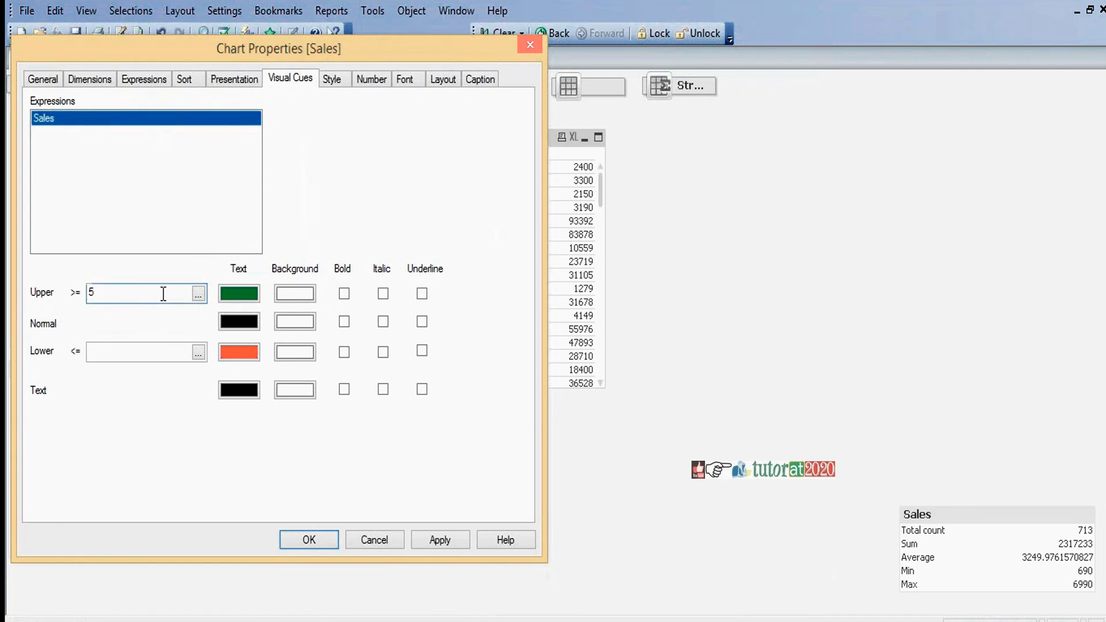
{"action": "left_click", "coordinate": [284, 295]}
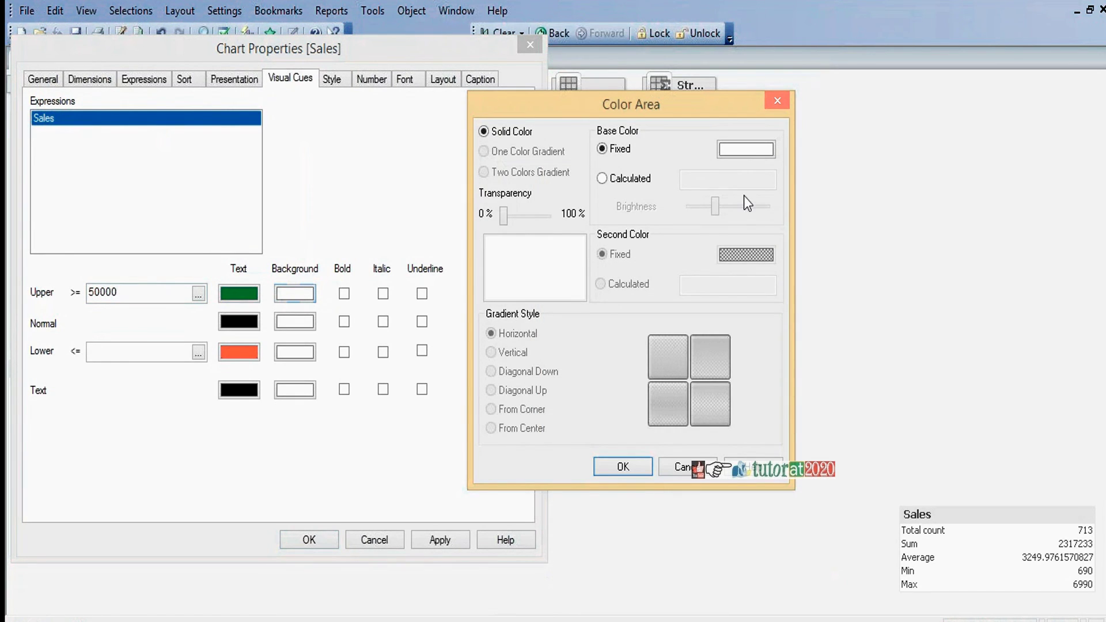
{"action": "left_click", "coordinate": [741, 149]}
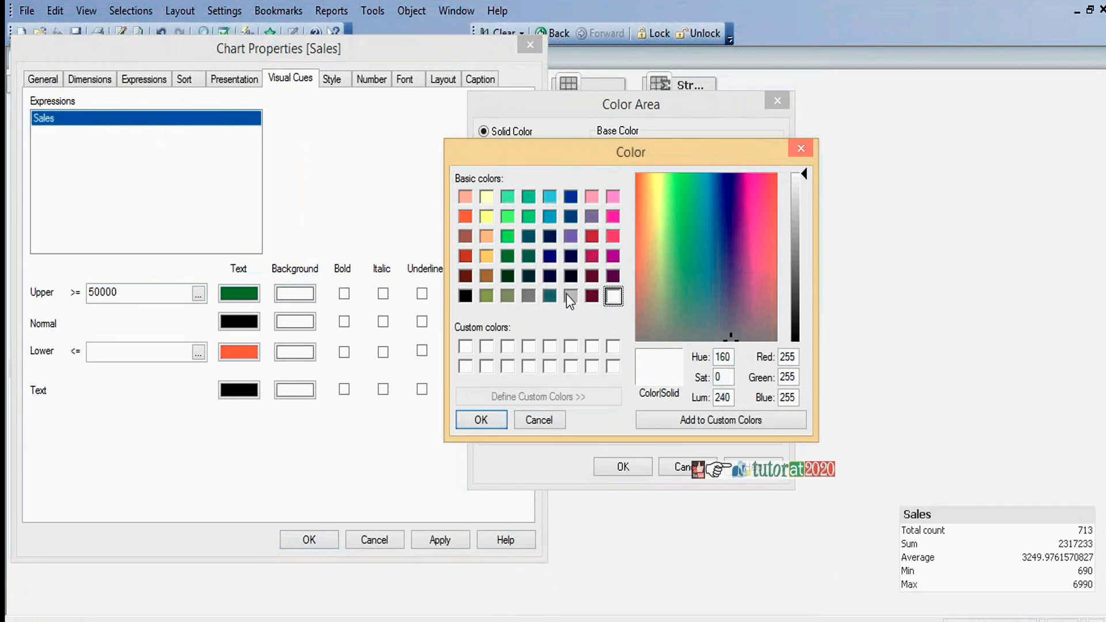
{"action": "left_click", "coordinate": [484, 195]}
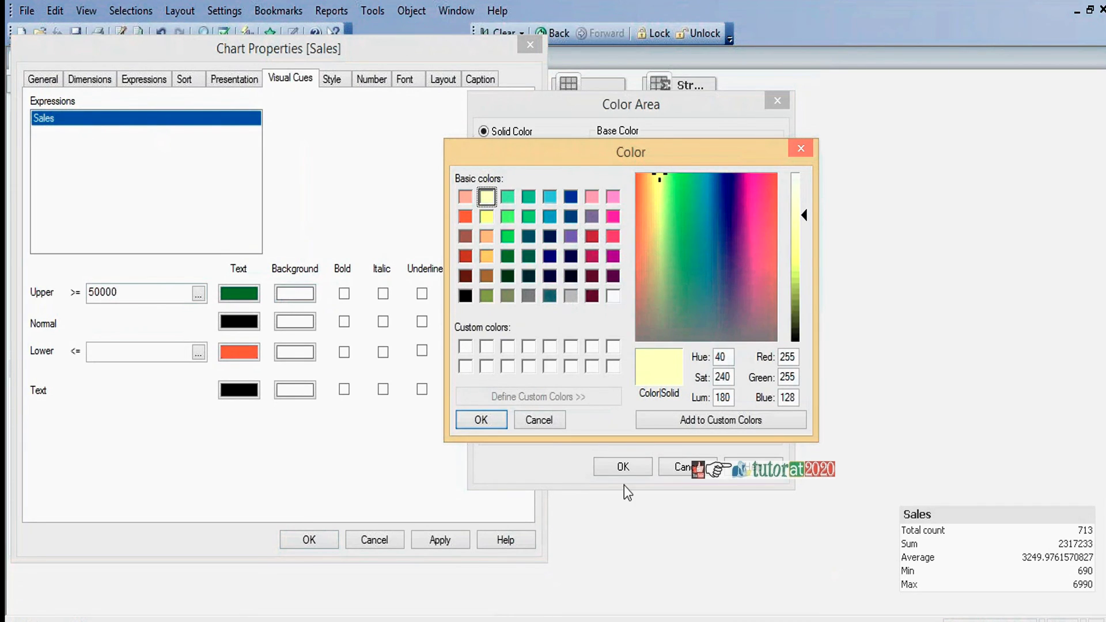
{"action": "left_click", "coordinate": [473, 418]}
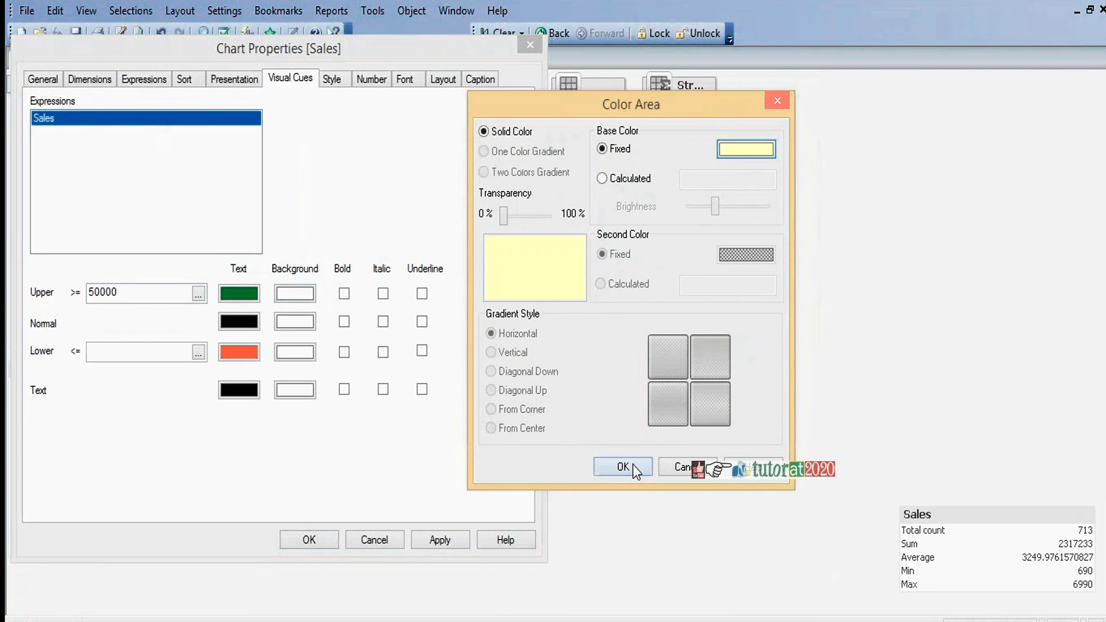
{"action": "left_click", "coordinate": [633, 465]}
{"action": "left_click", "coordinate": [344, 293]}
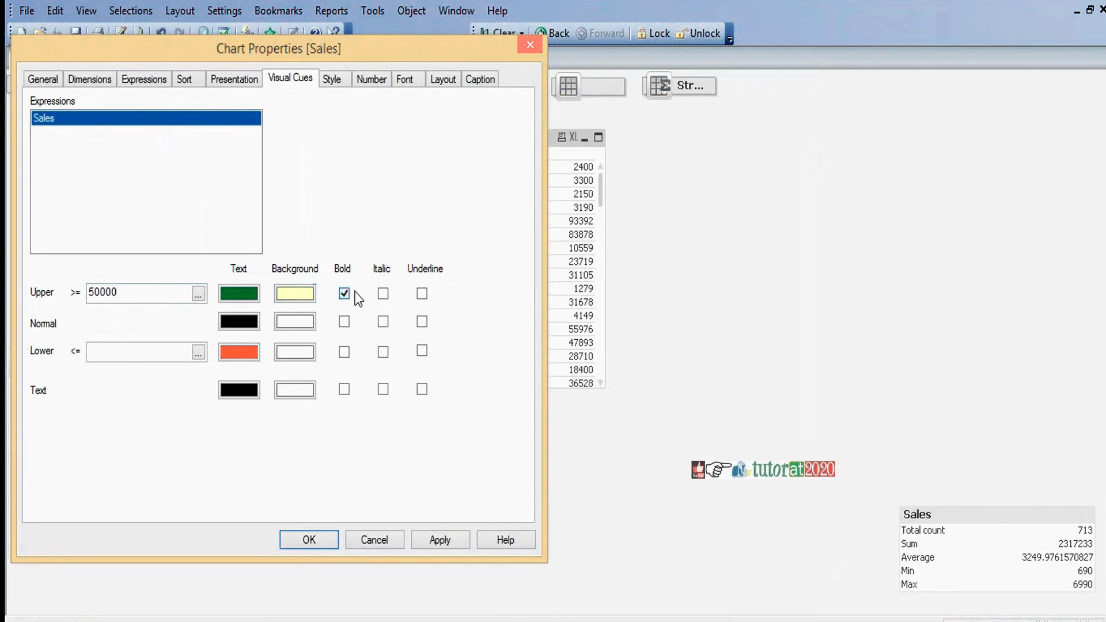
{"action": "left_click", "coordinate": [383, 294]}
{"action": "left_click", "coordinate": [112, 351]}
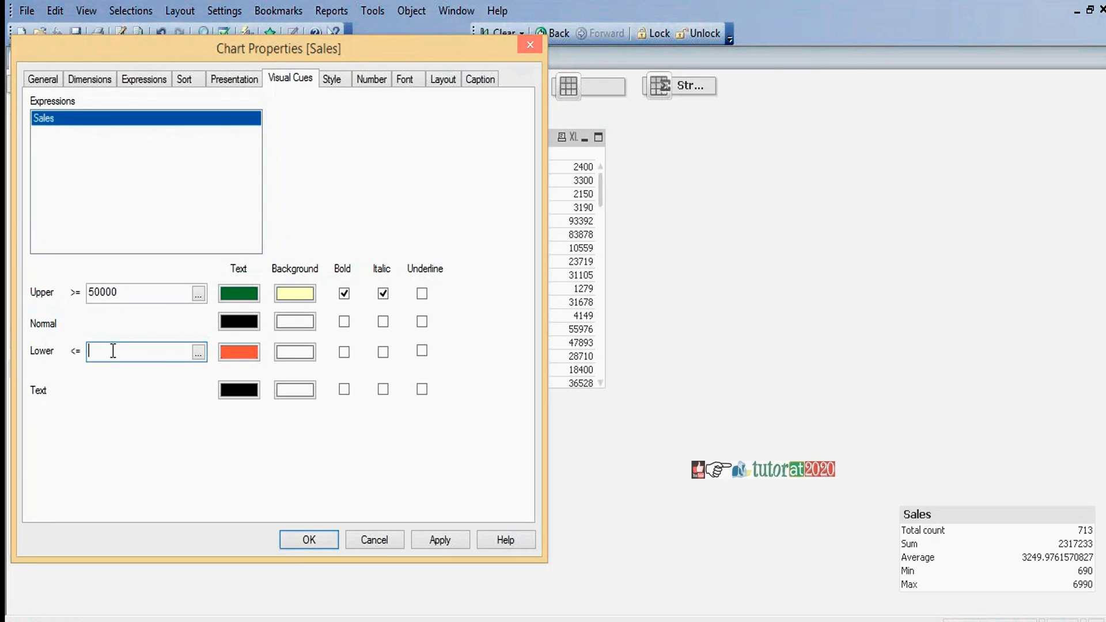
Set the Lower ≤ 3000 cue with a light grey background.
{"action": "type", "text": "3000"}
{"action": "left_click", "coordinate": [296, 352]}
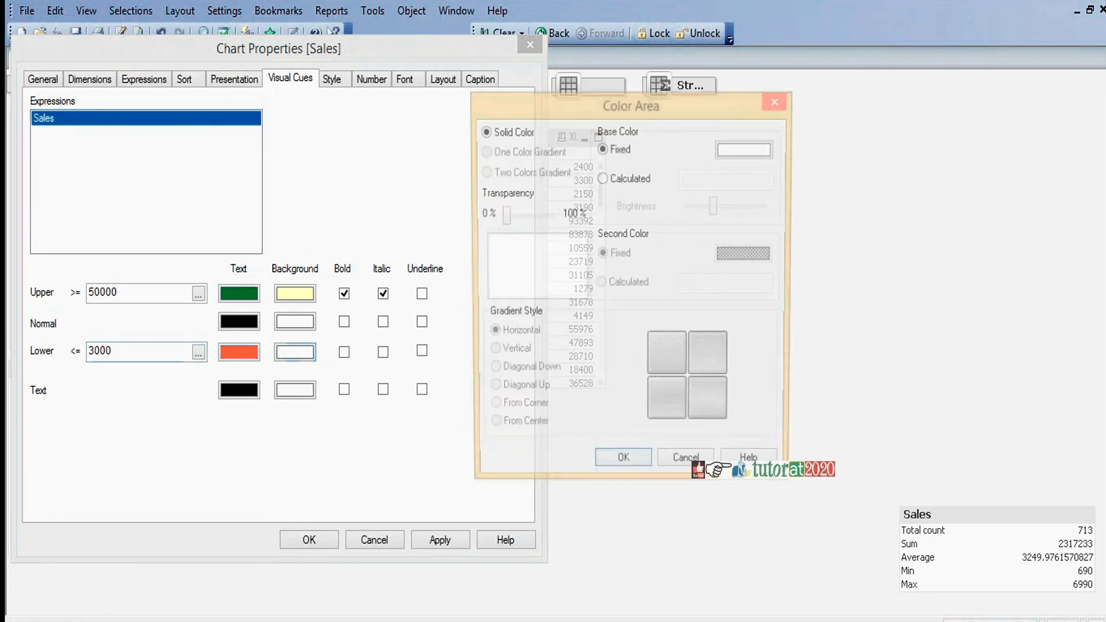
{"action": "left_click", "coordinate": [730, 150]}
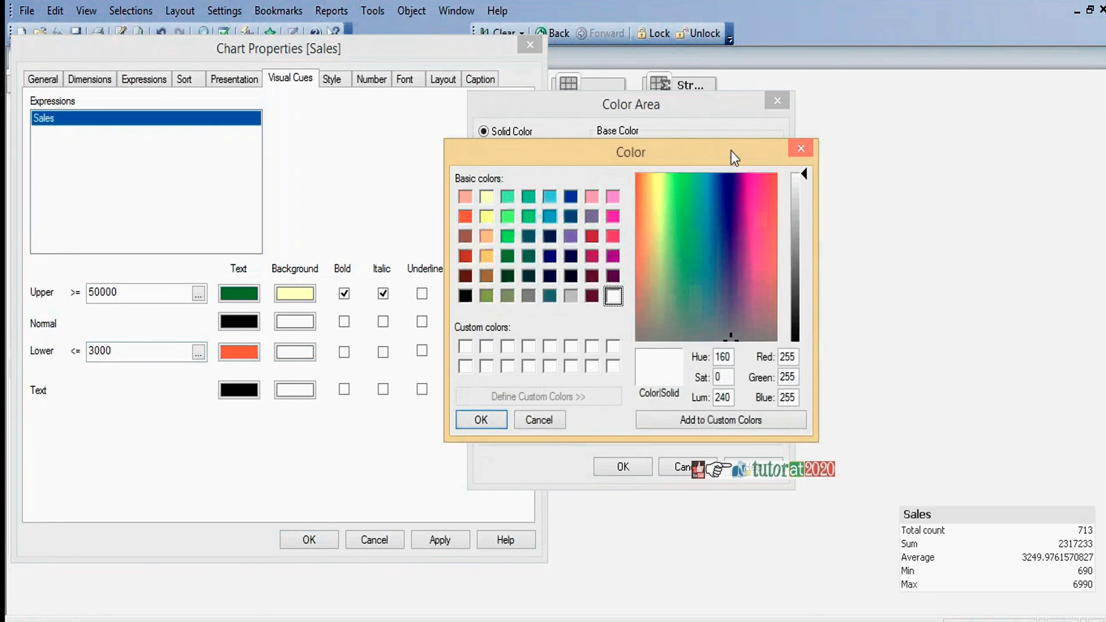
{"action": "left_click", "coordinate": [571, 296]}
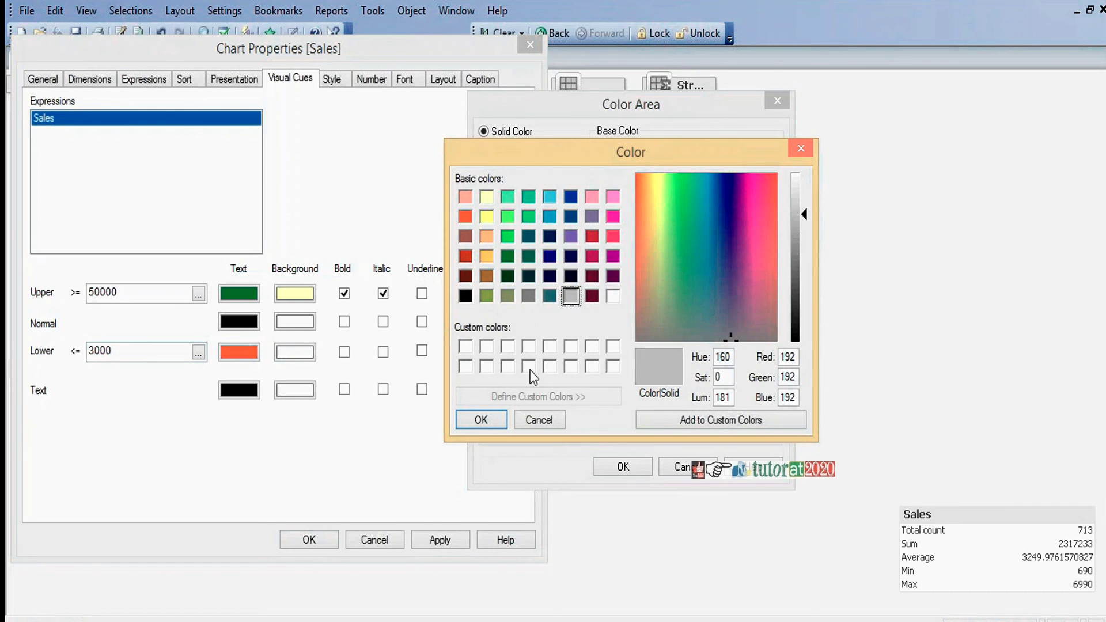
{"action": "left_click", "coordinate": [483, 422]}
{"action": "left_click", "coordinate": [630, 459]}
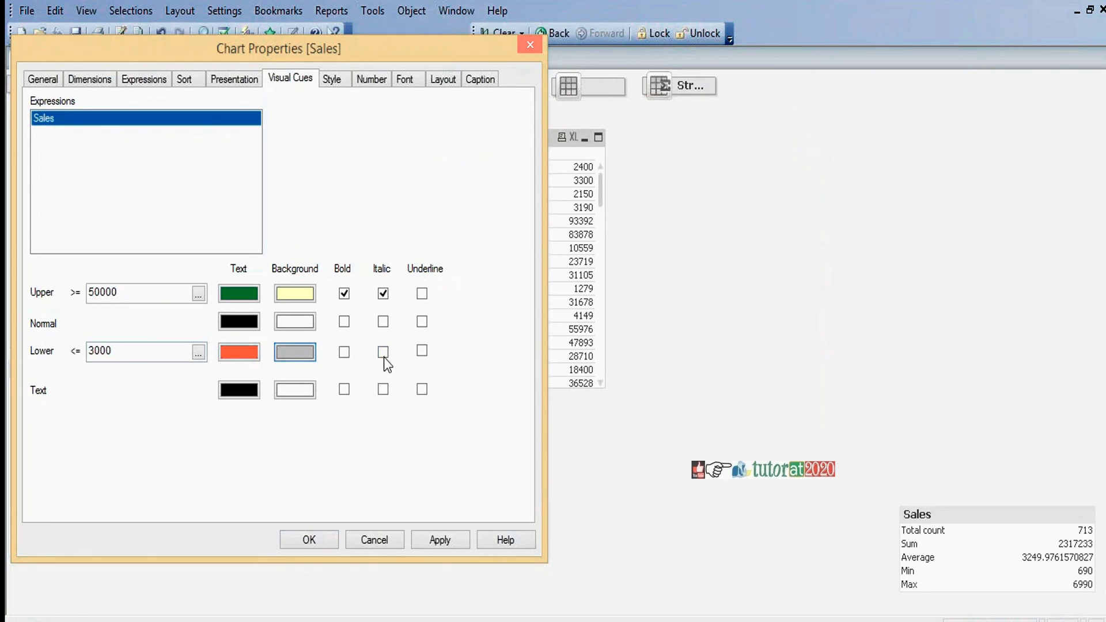
Make low values bold and underlined, apply the cues, and close the properties.
{"action": "left_click", "coordinate": [344, 352]}
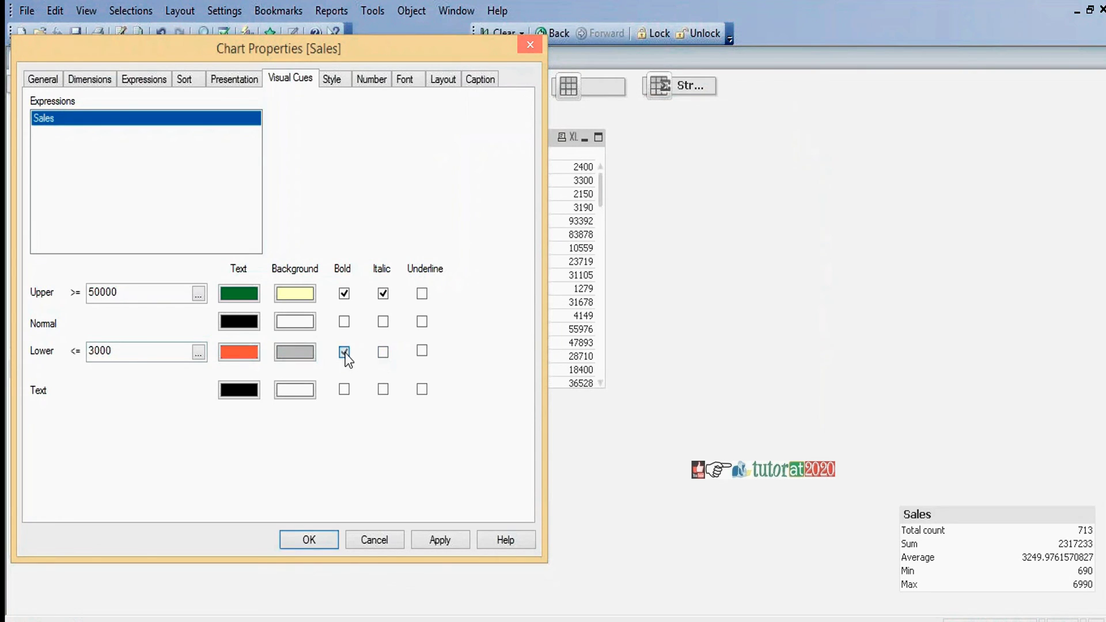
{"action": "left_click", "coordinate": [423, 351]}
{"action": "left_click", "coordinate": [443, 539]}
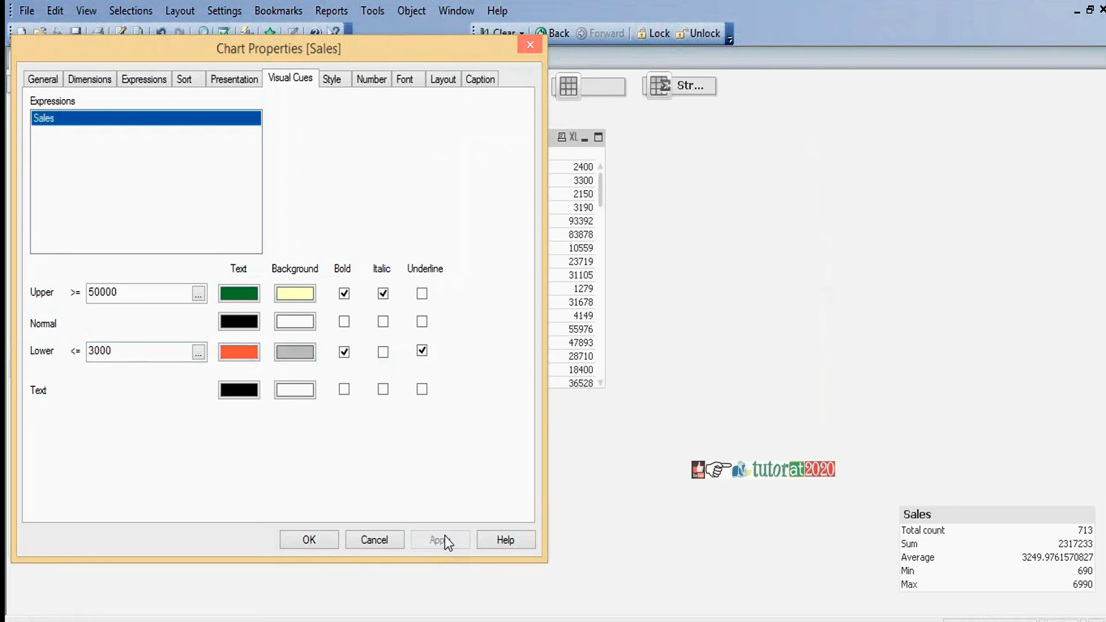
{"action": "left_click", "coordinate": [302, 541]}
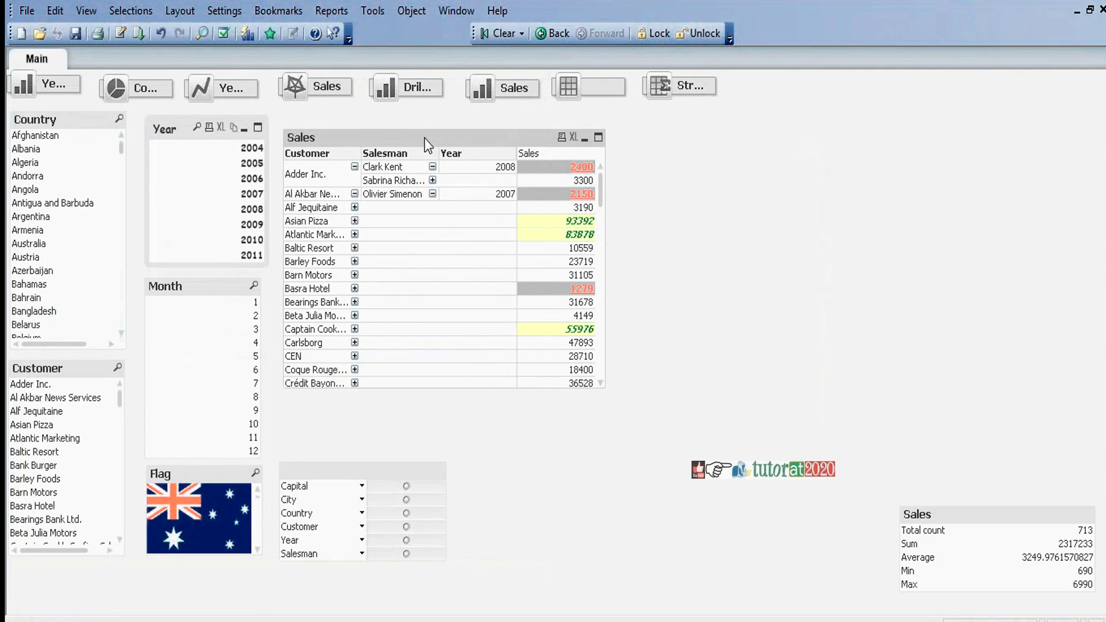
Move the Sales table upper right, expand Adder Inc.'s second salesman to 2009, and reopen its properties.
{"action": "left_click_drag", "start_coordinate": [424, 138], "coordinate": [683, 119]}
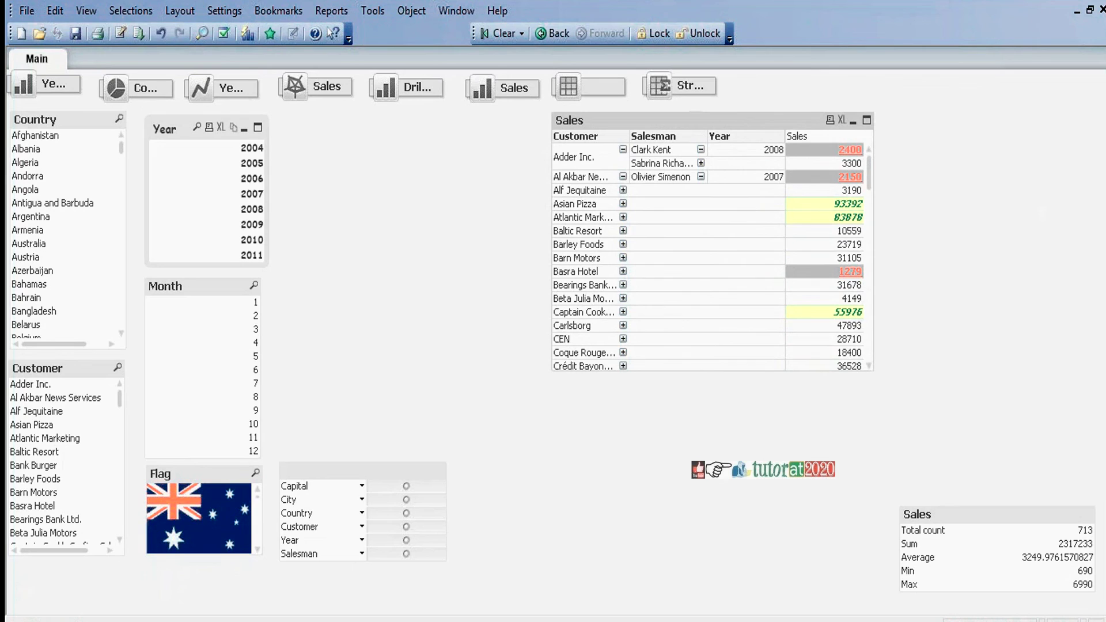
{"action": "left_click", "coordinate": [423, 196]}
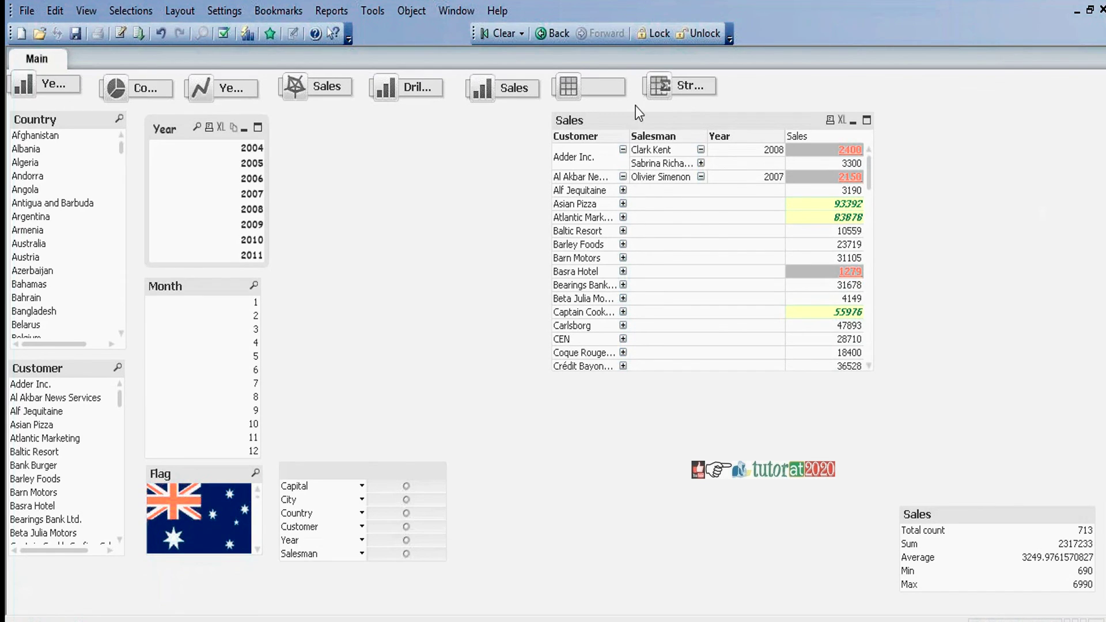
{"action": "left_click", "coordinate": [700, 163]}
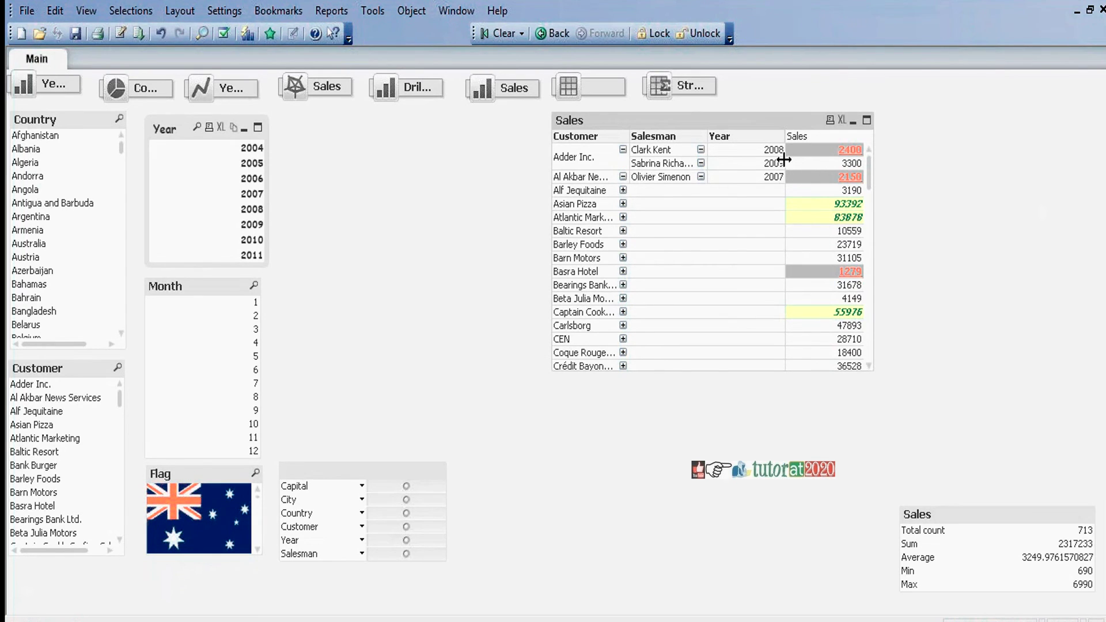
{"action": "right_click", "coordinate": [771, 121]}
{"action": "left_click", "coordinate": [824, 132]}
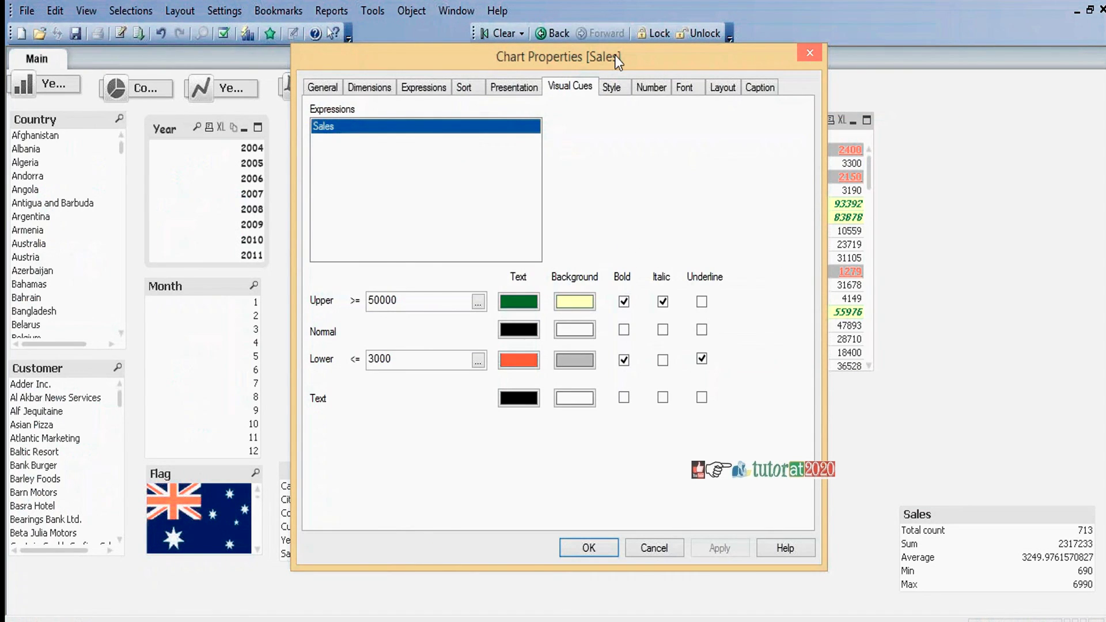
Move the Chart Properties window left and browse General, Dimensions, Expressions, Sort and Presentation pages.
{"action": "left_click_drag", "start_coordinate": [614, 54], "coordinate": [334, 45]}
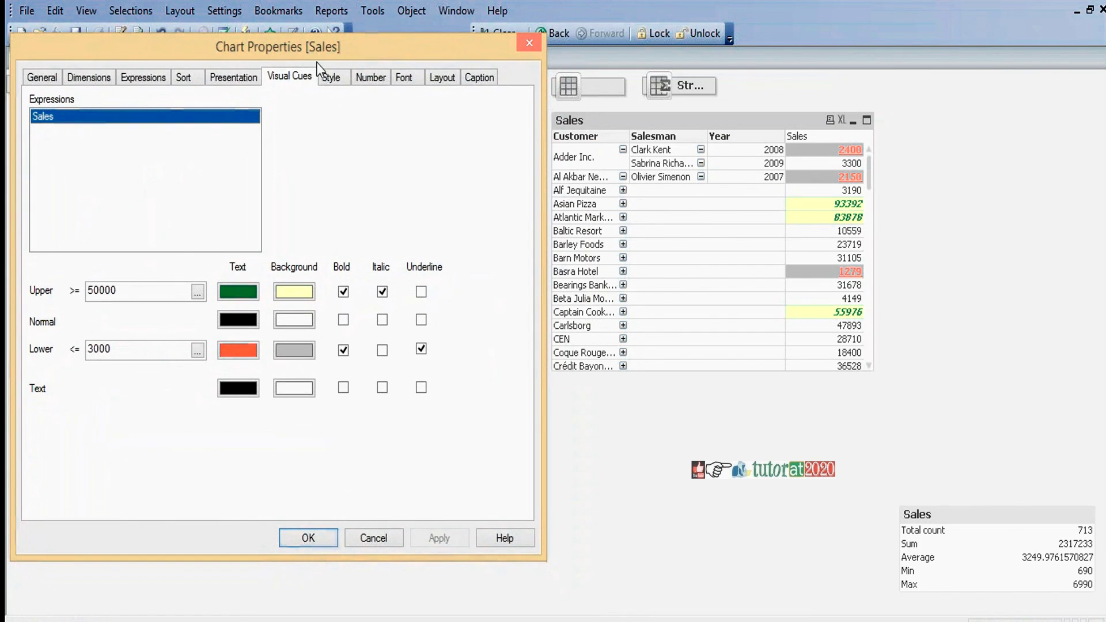
{"action": "left_click", "coordinate": [44, 77]}
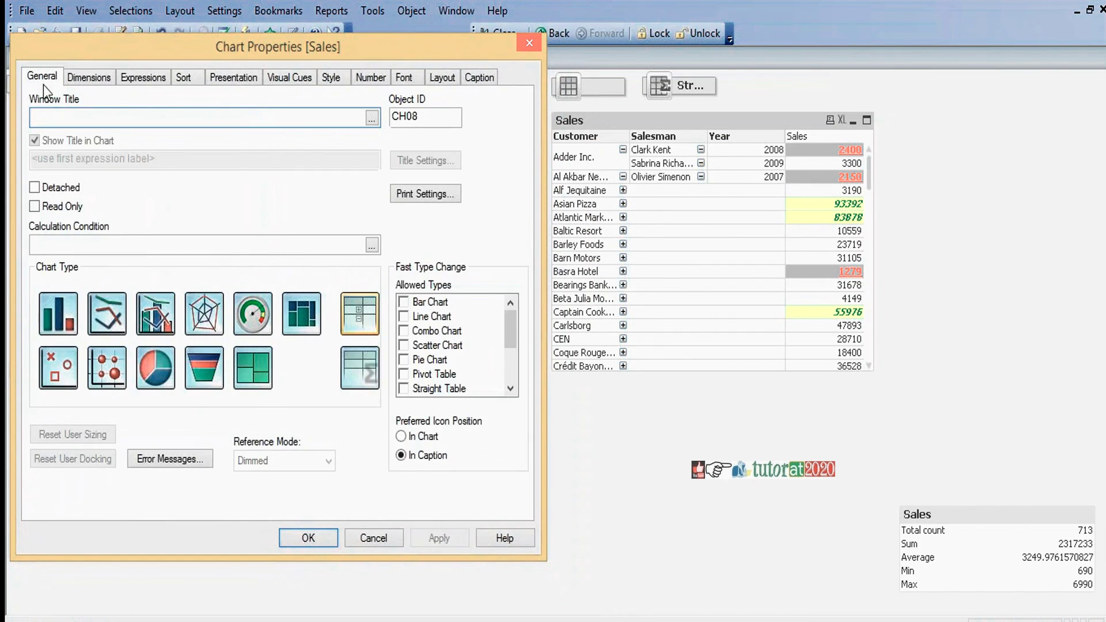
{"action": "left_click", "coordinate": [95, 78]}
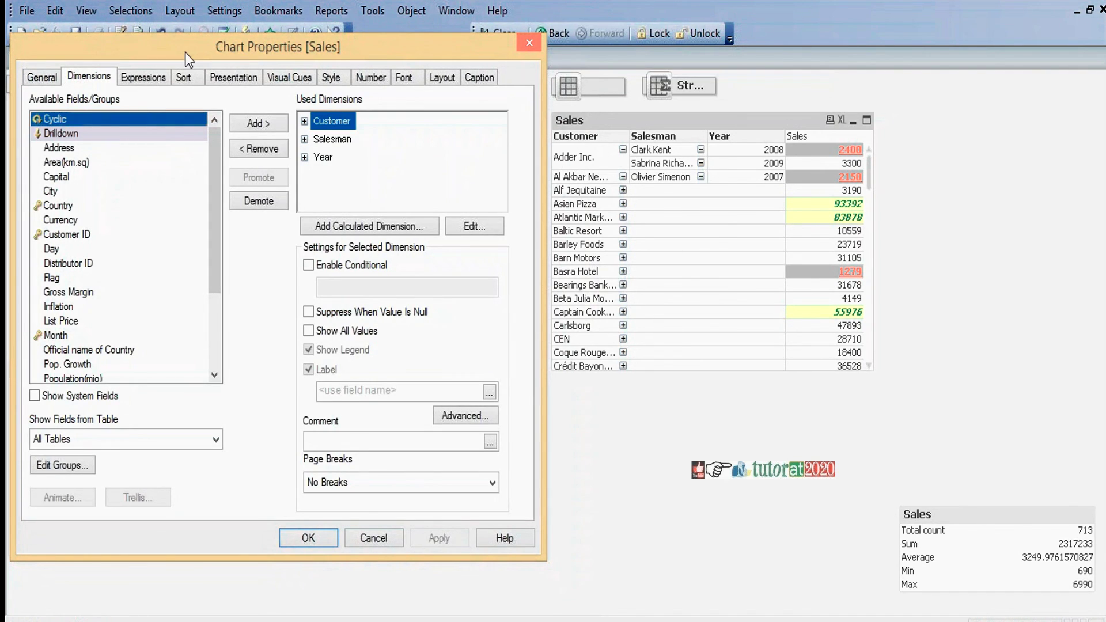
{"action": "left_click", "coordinate": [148, 78]}
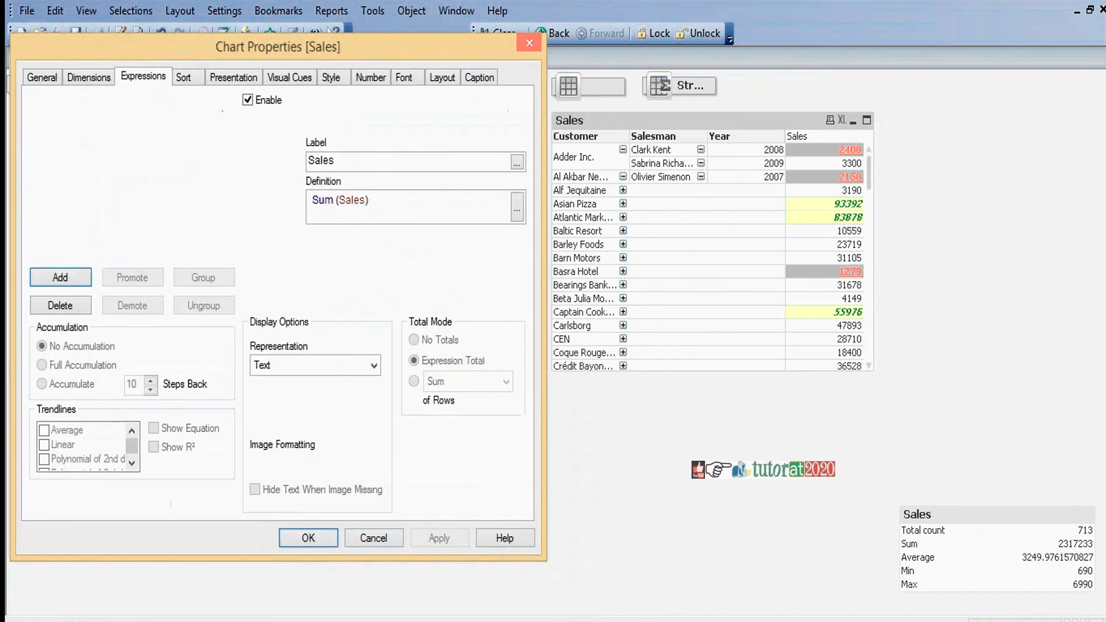
{"action": "left_click", "coordinate": [187, 81]}
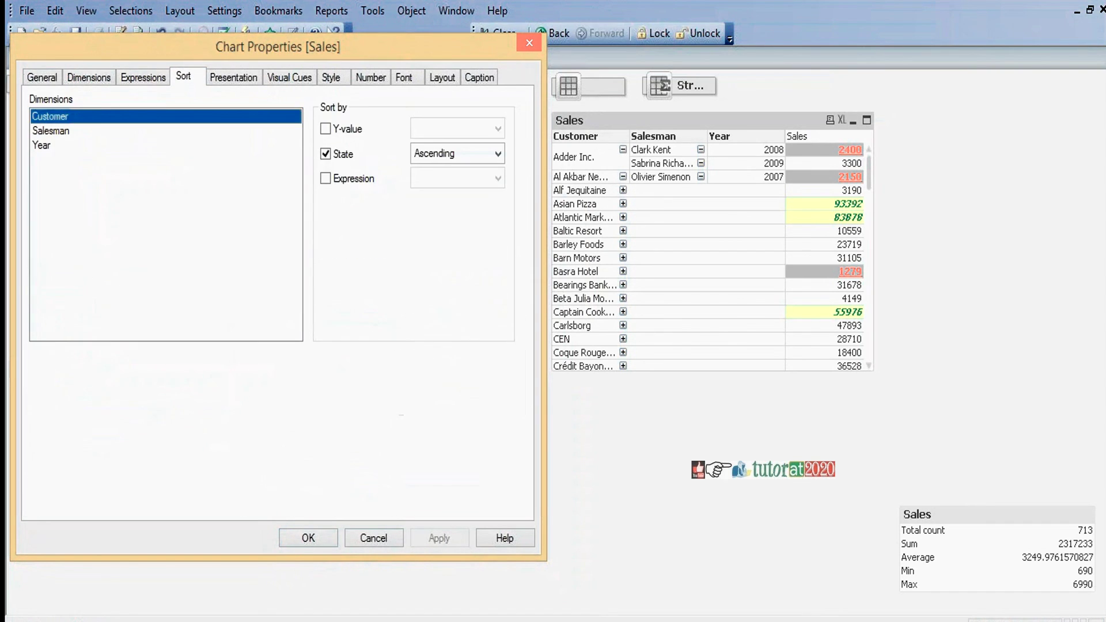
{"action": "left_click", "coordinate": [233, 79]}
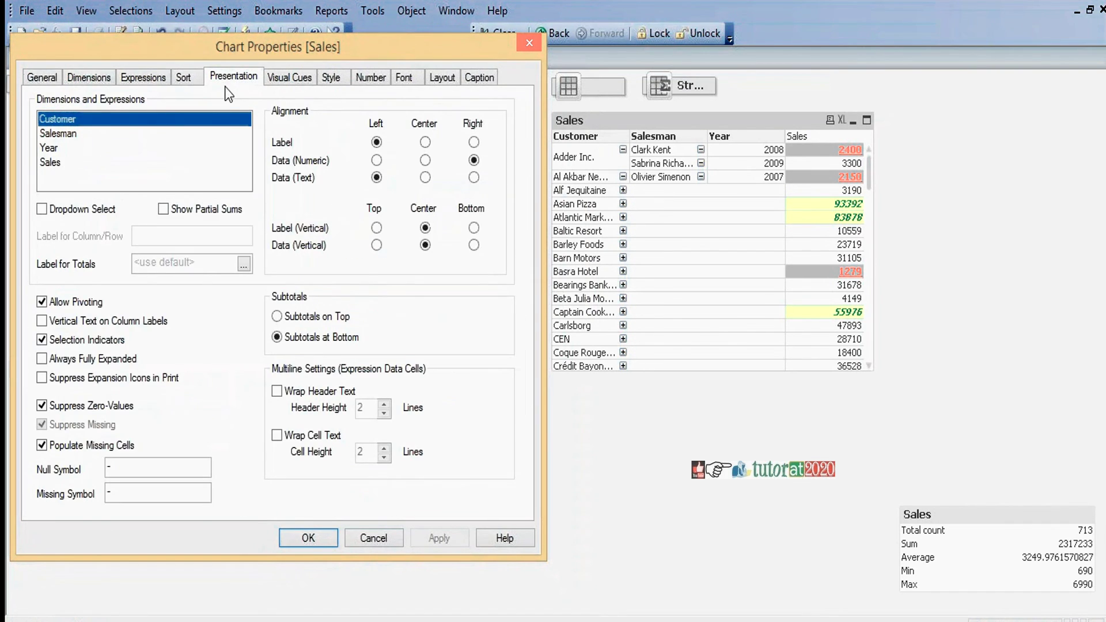
Try vertical column labels on the Sales table, revert them to horizontal, then return to Visual Cues.
{"action": "left_click", "coordinate": [314, 344]}
{"action": "left_click", "coordinate": [42, 322]}
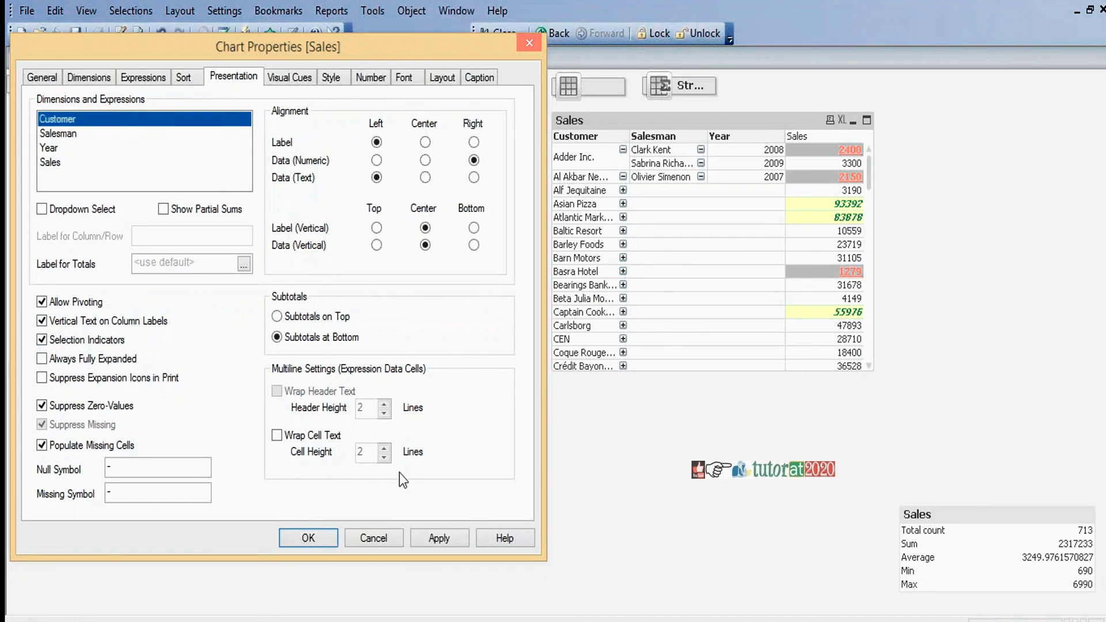
{"action": "left_click", "coordinate": [445, 535]}
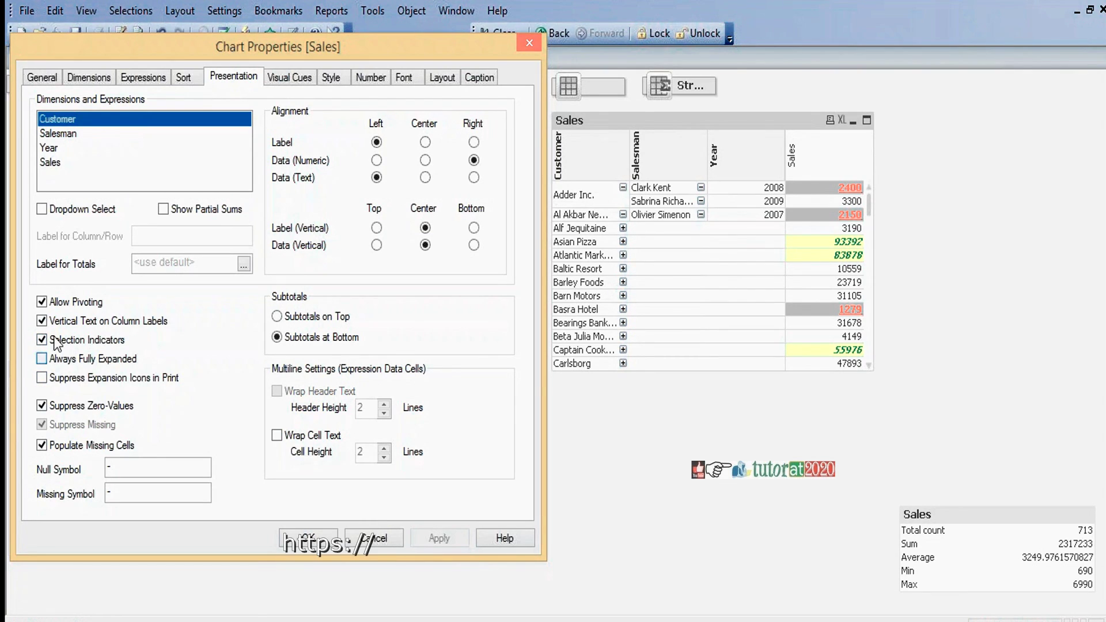
{"action": "left_click", "coordinate": [41, 321]}
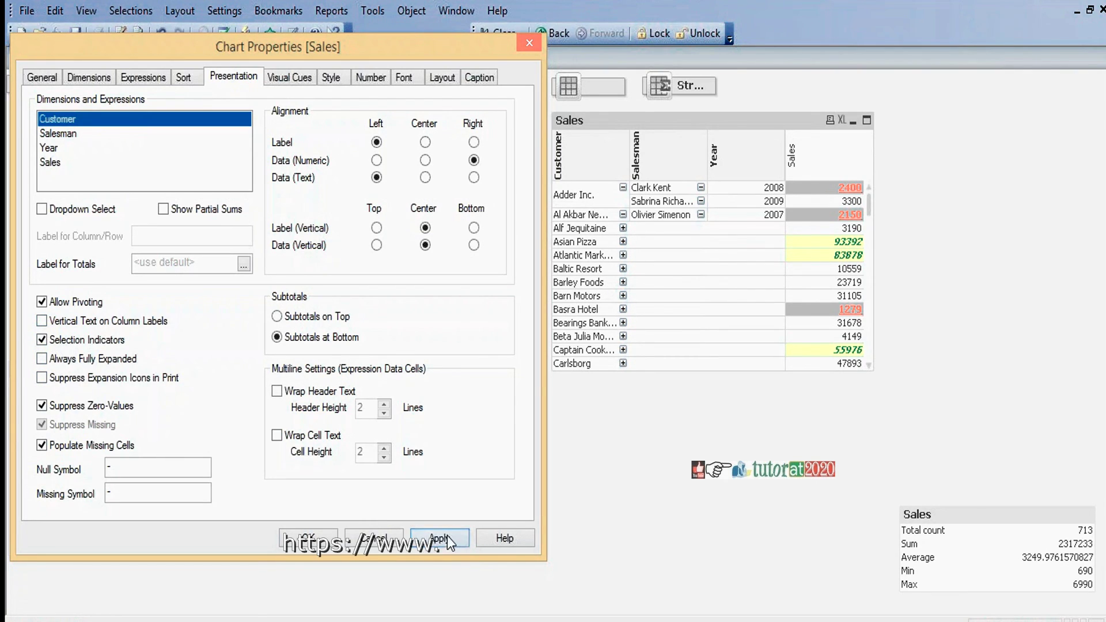
{"action": "left_click", "coordinate": [445, 537]}
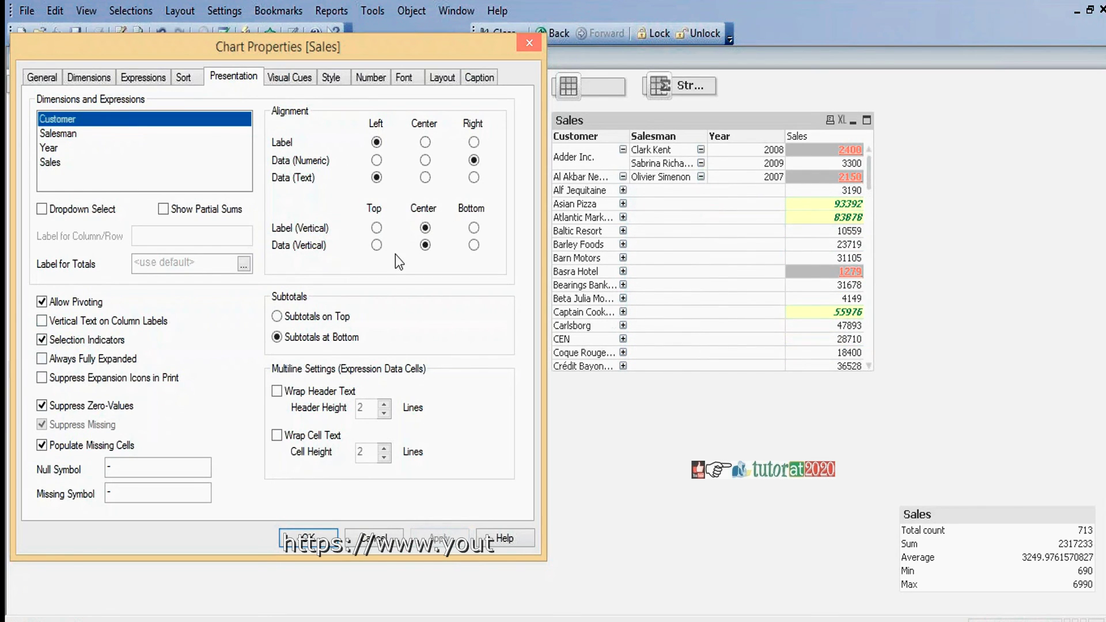
{"action": "left_click", "coordinate": [303, 81]}
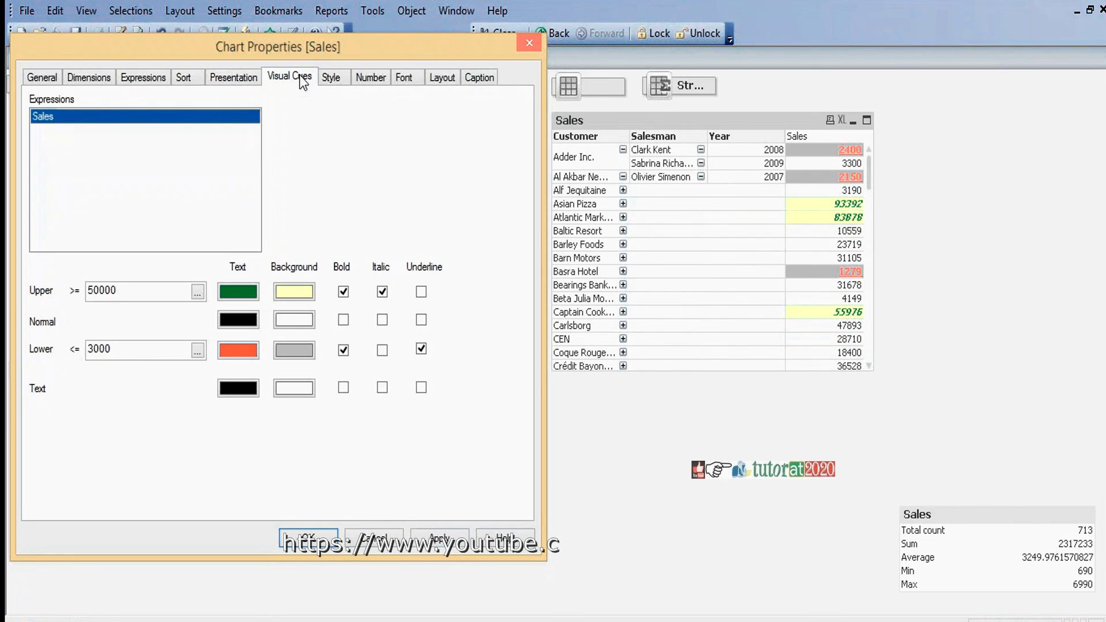
Check the Style page, keeping the Light style, then browse Number, Font, Layout and Caption pages.
{"action": "left_click", "coordinate": [332, 81]}
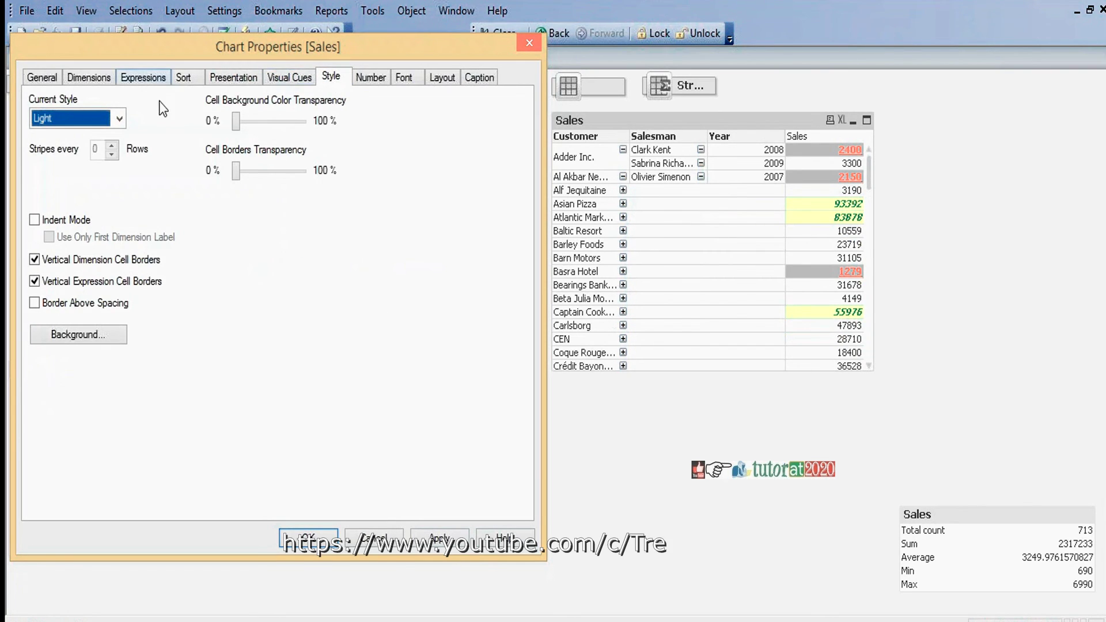
{"action": "left_click", "coordinate": [119, 119]}
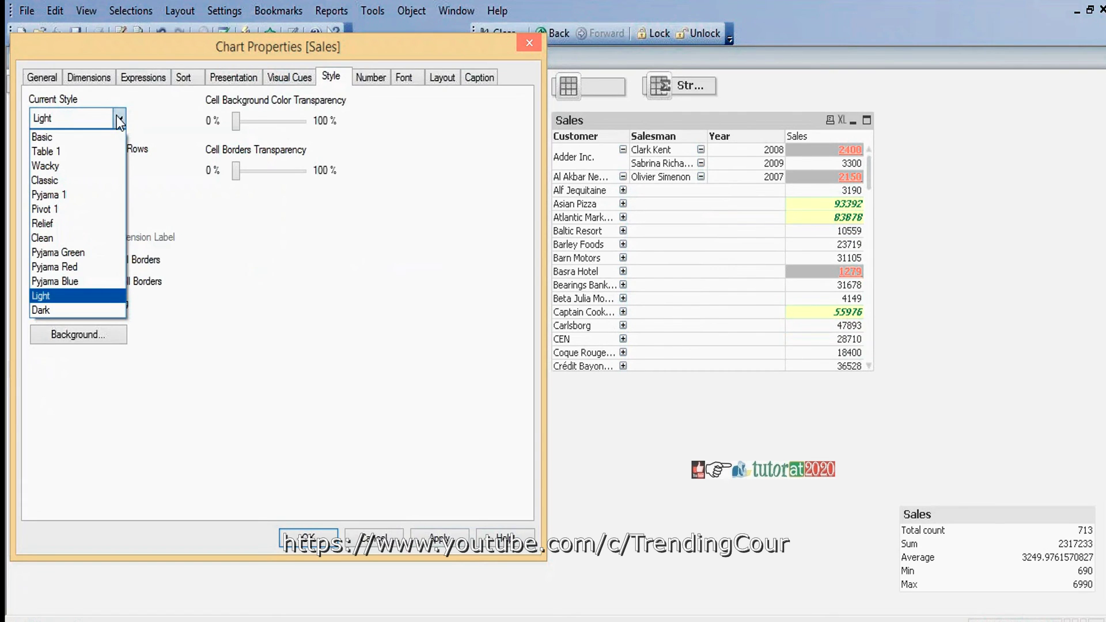
{"action": "left_click", "coordinate": [265, 109]}
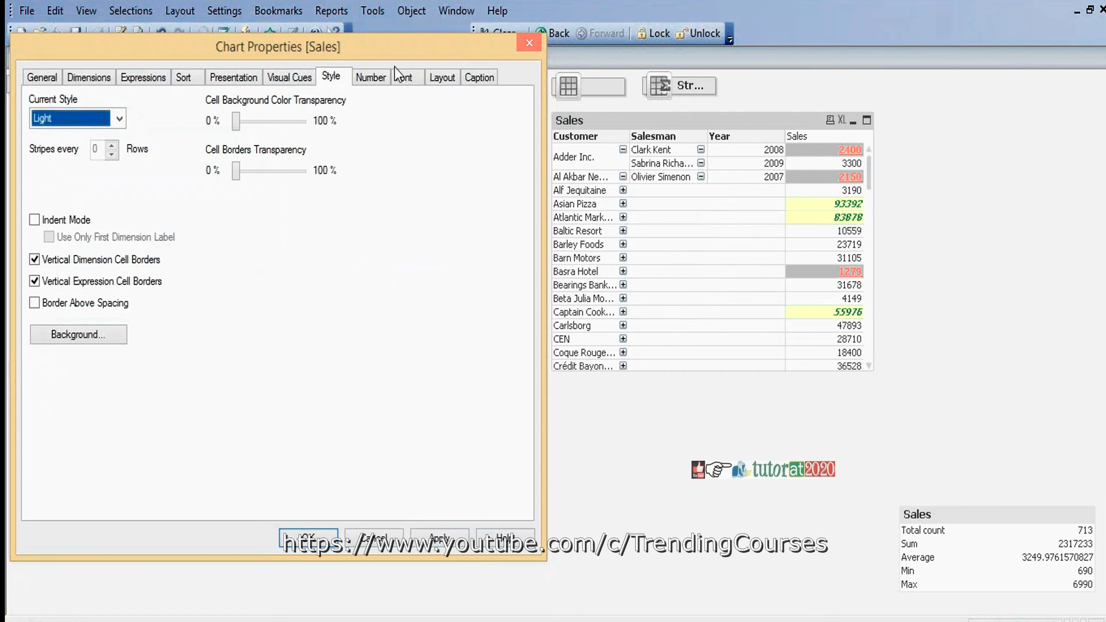
{"action": "left_click", "coordinate": [371, 76]}
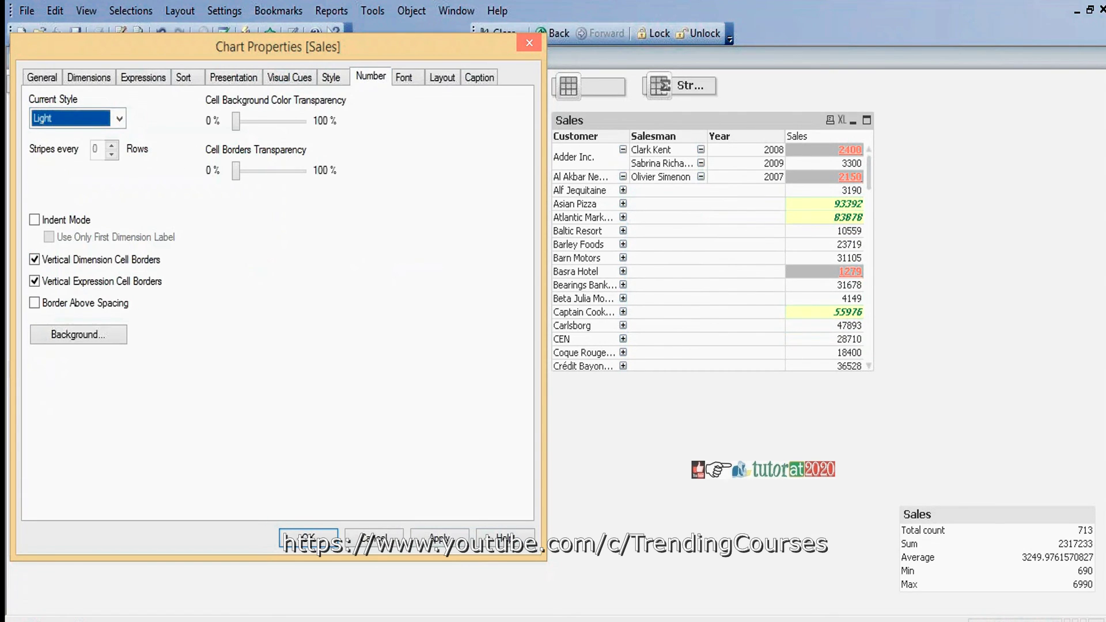
{"action": "left_click", "coordinate": [404, 77]}
{"action": "left_click", "coordinate": [450, 76]}
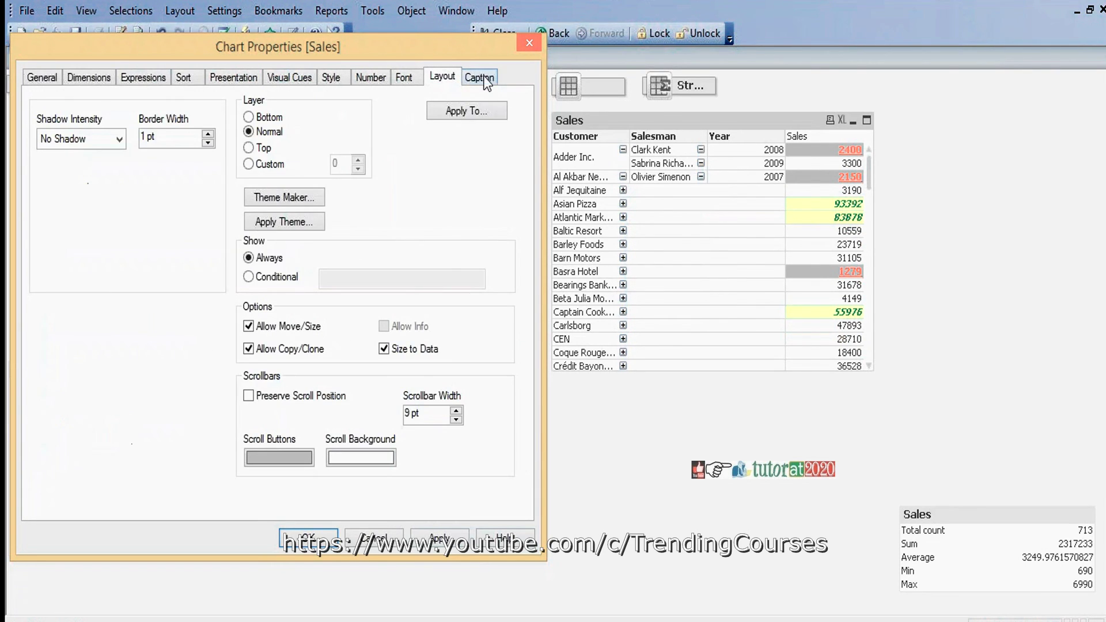
{"action": "left_click", "coordinate": [483, 78]}
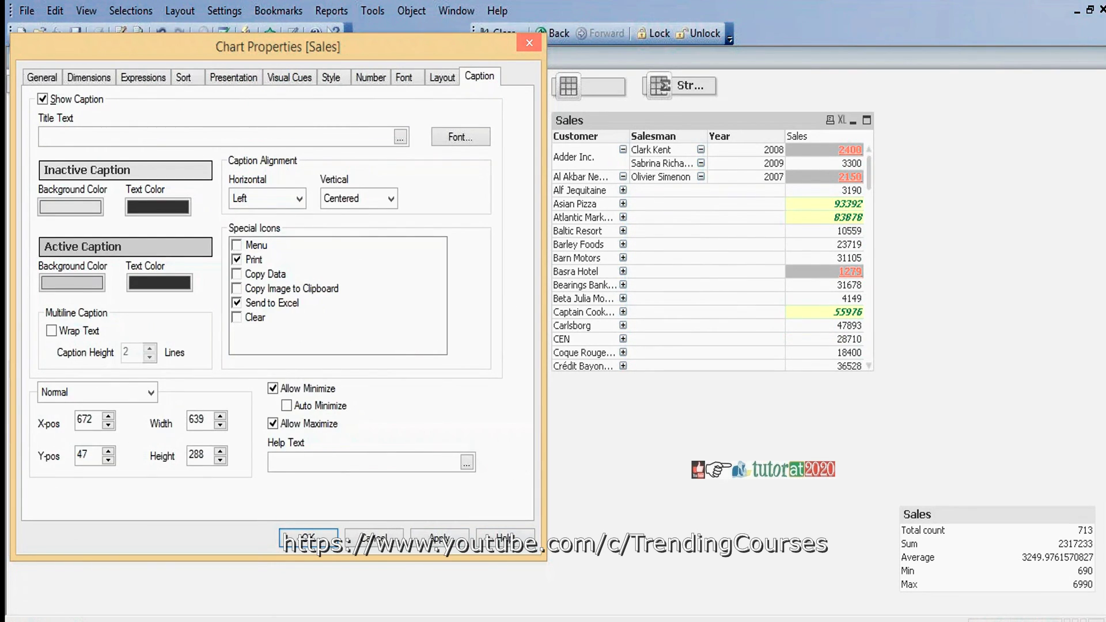